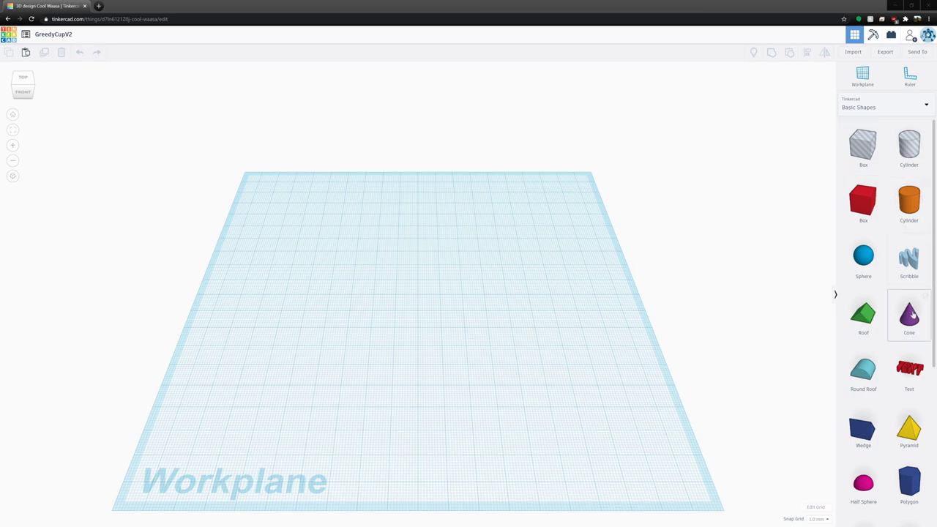
Place a cone on the workplane, enlarge its base and height, and widen its top radius to about 12.07
{"action": "left_click_drag", "start_coordinate": [908, 315], "coordinate": [375, 307]}
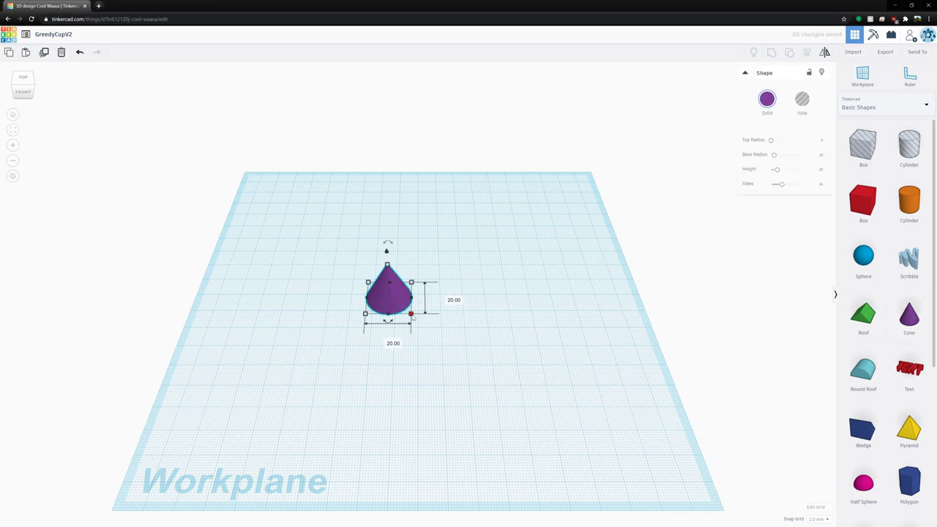
{"action": "left_click_drag", "start_coordinate": [428, 327], "coordinate": [515, 393]}
{"action": "left_click_drag", "start_coordinate": [436, 300], "coordinate": [439, 219]}
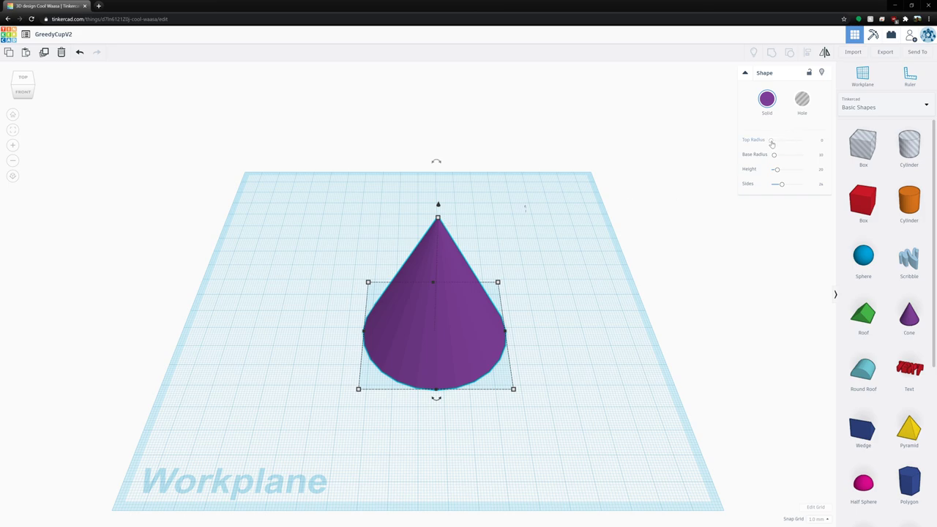
{"action": "left_click_drag", "start_coordinate": [771, 141], "coordinate": [775, 141]}
Set the tapered cone's overall width and depth to 60 mm each
{"action": "left_click_drag", "start_coordinate": [519, 330], "coordinate": [488, 331]}
{"action": "key", "text": "Return"}
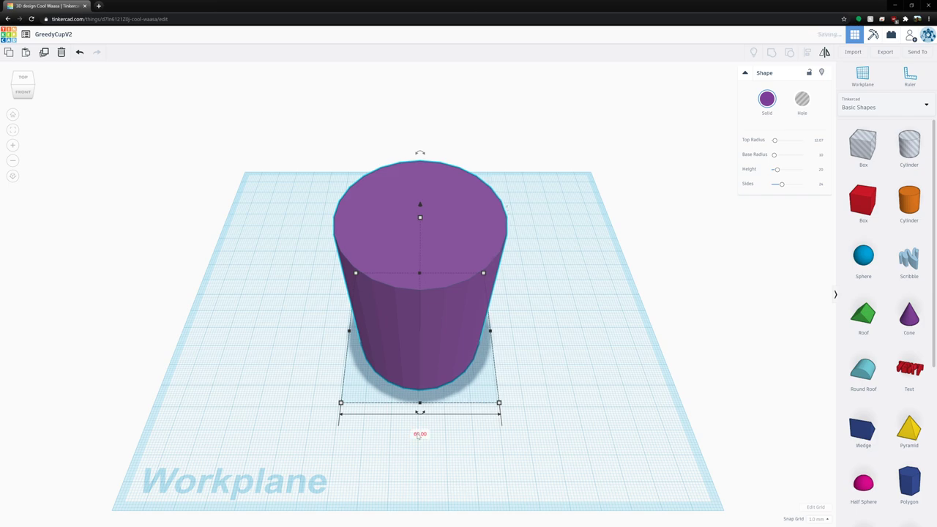
{"action": "right_click_drag", "start_coordinate": [329, 363], "coordinate": [440, 319]}
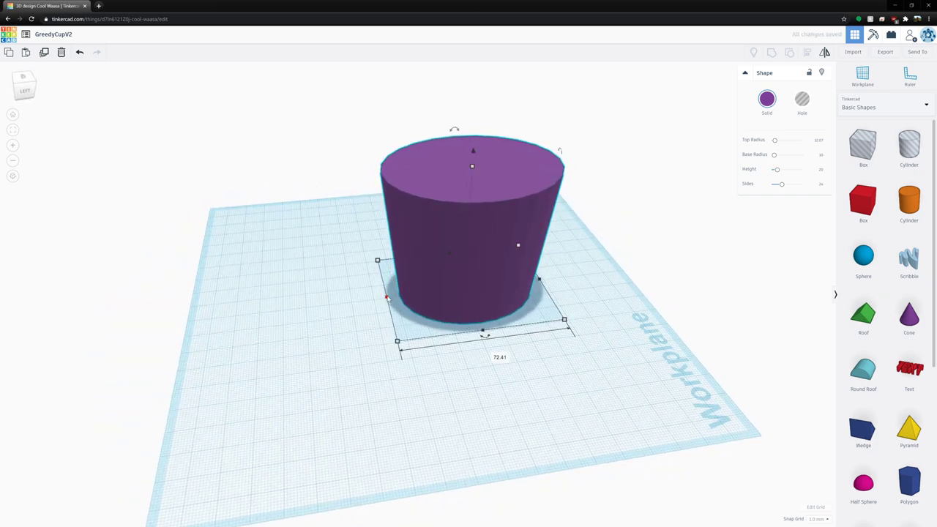
{"action": "left_click_drag", "start_coordinate": [387, 297], "coordinate": [396, 295]}
{"action": "left_click", "coordinate": [498, 353]}
{"action": "key", "text": "Return"}
{"action": "left_click", "coordinate": [584, 348]}
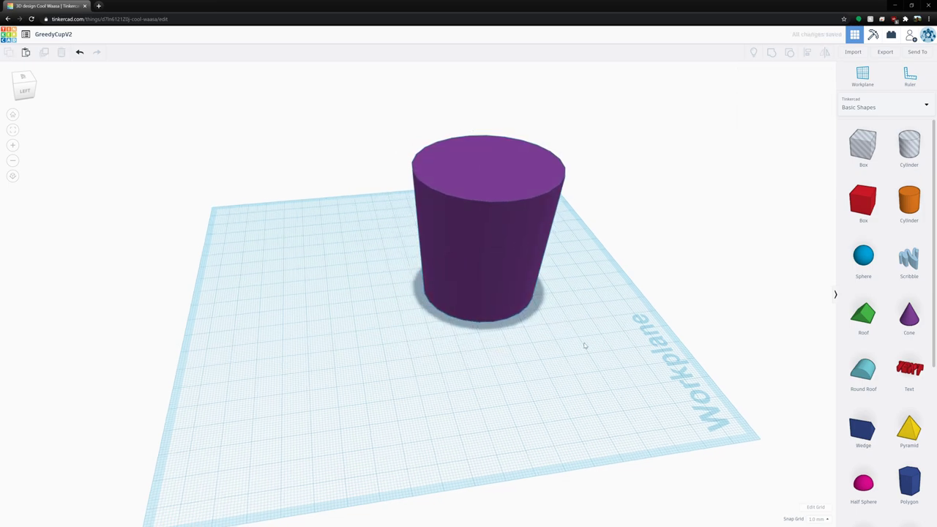
Smooth the tapered cone by raising its number of sides to the maximum
{"action": "right_click_drag", "start_coordinate": [578, 346], "coordinate": [444, 268]}
{"action": "left_click", "coordinate": [443, 268]}
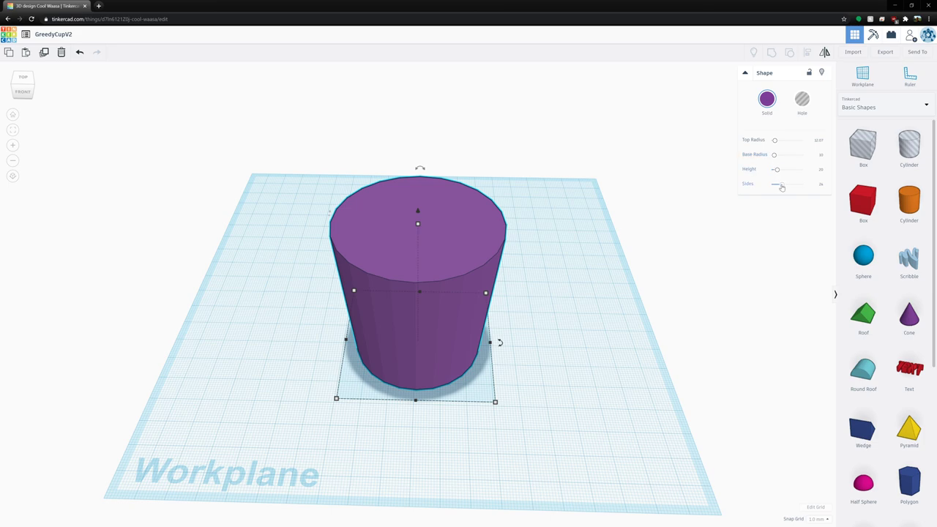
{"action": "left_click_drag", "start_coordinate": [781, 188], "coordinate": [803, 184]}
{"action": "left_click", "coordinate": [575, 288]}
{"action": "right_click_drag", "start_coordinate": [575, 288], "coordinate": [421, 278]}
{"action": "left_click", "coordinate": [413, 280]}
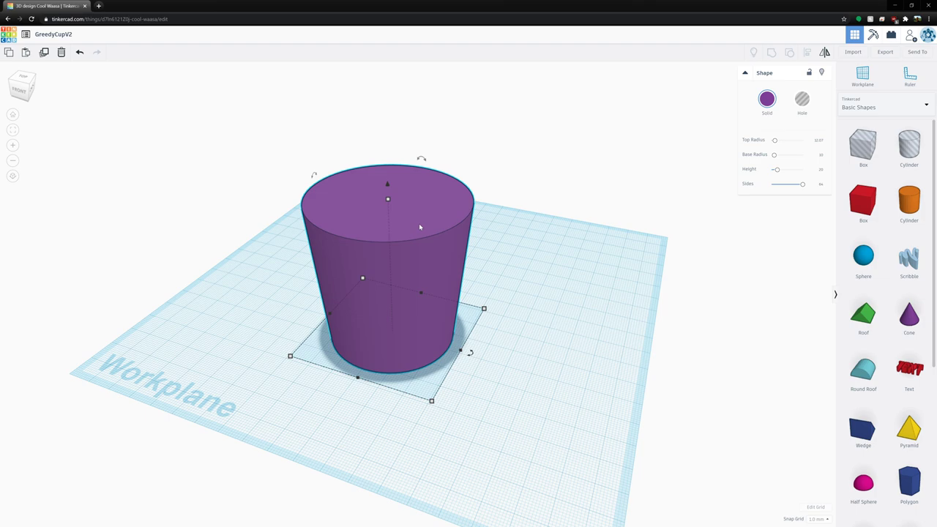
Duplicate the tapered cone and shift the copy back until it coincides with the original
{"action": "key", "text": "ctrl+c"}
{"action": "key", "text": "ctrl+v"}
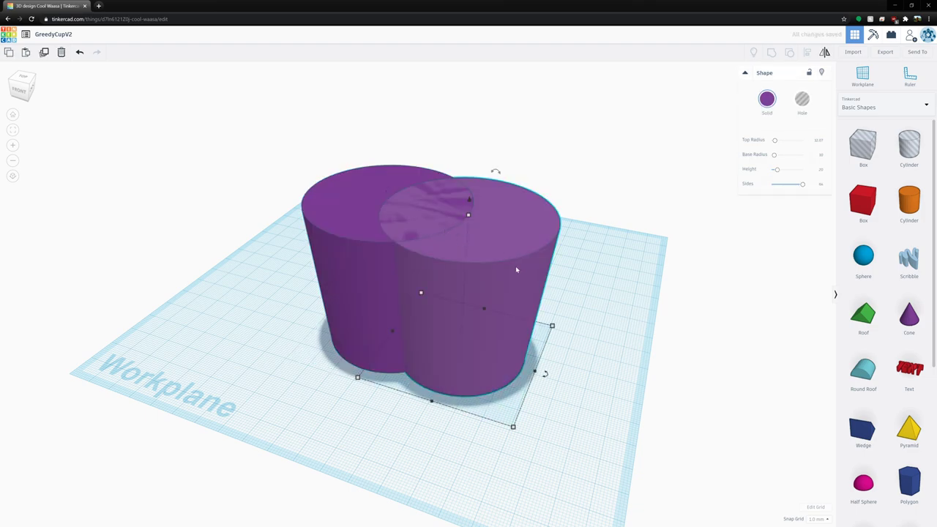
{"action": "key", "text": "Left"}
{"action": "key", "text": "Left"}
{"action": "key", "text": "Left"}
{"action": "key", "text": "Left"}
{"action": "key", "text": "Left"}
{"action": "key", "text": "Left"}
{"action": "key", "text": "Left"}
{"action": "key", "text": "Left"}
{"action": "key", "text": "Left"}
{"action": "key", "text": "Left"}
{"action": "key", "text": "Left"}
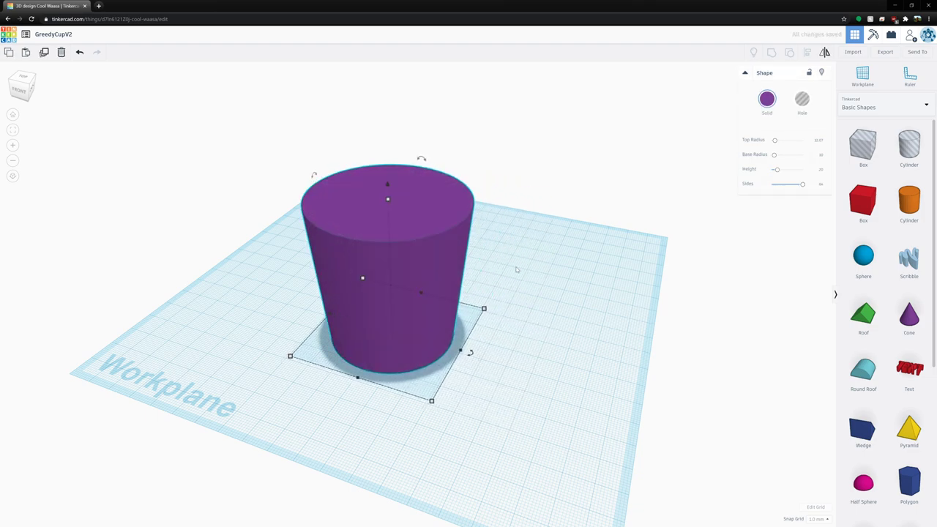
Raise the copied cone 4 mm above the workplane
{"action": "left_click_drag", "start_coordinate": [388, 186], "coordinate": [389, 173]}
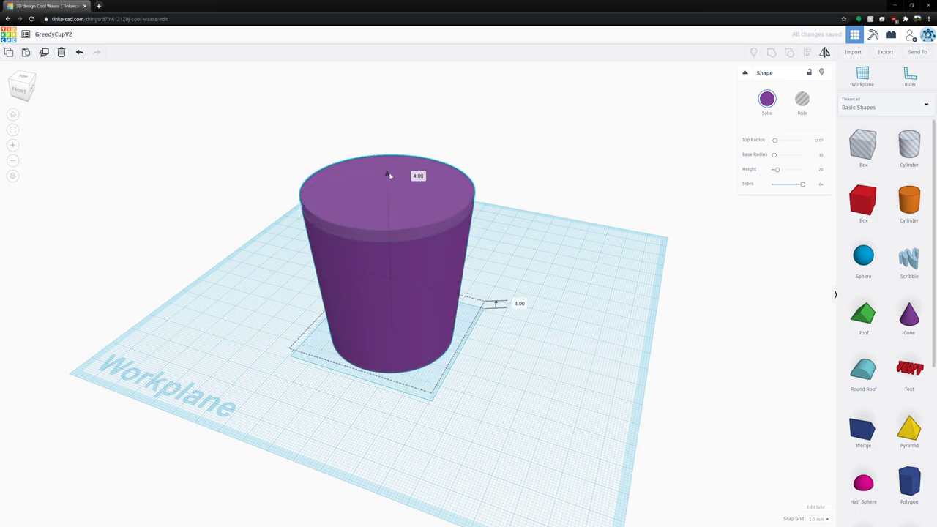
{"action": "mouse_move", "coordinate": [586, 239]}
{"action": "right_mouse_down"}
{"action": "mouse_move", "coordinate": [534, 263]}
{"action": "mouse_move", "coordinate": [360, 254]}
{"action": "right_mouse_up"}
{"action": "mouse_move", "coordinate": [503, 265]}
{"action": "right_mouse_down"}
{"action": "mouse_move", "coordinate": [385, 234]}
{"action": "mouse_move", "coordinate": [529, 234]}
{"action": "mouse_move", "coordinate": [460, 195]}
{"action": "right_mouse_up"}
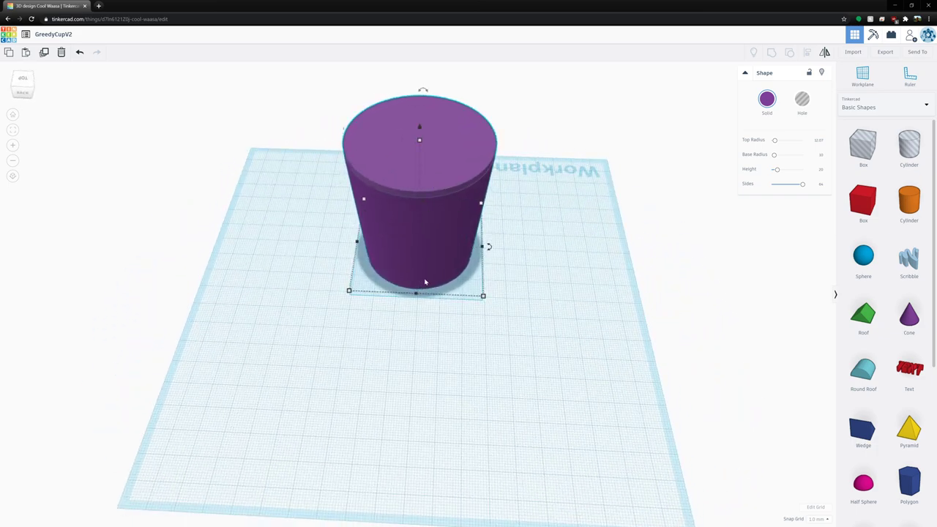
Set the raised copy's width and depth to 54 mm each
{"action": "mouse_move", "coordinate": [417, 294]}
{"action": "left_click_drag", "start_coordinate": [417, 294], "coordinate": [416, 285]}
{"action": "left_click", "coordinate": [514, 244]}
{"action": "type", "text": "54"}
{"action": "key", "text": "Return"}
{"action": "left_click", "coordinate": [540, 245]}
{"action": "left_click", "coordinate": [461, 152]}
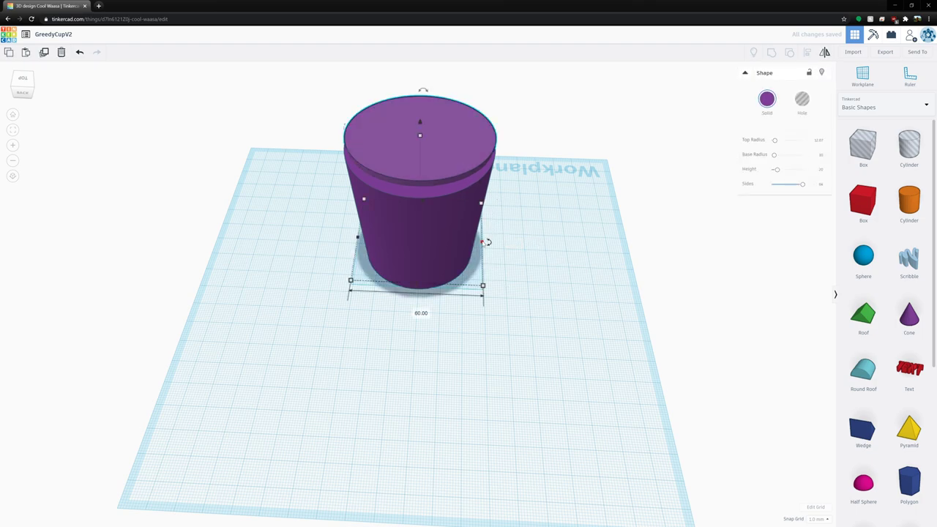
{"action": "left_click_drag", "start_coordinate": [482, 241], "coordinate": [467, 242]}
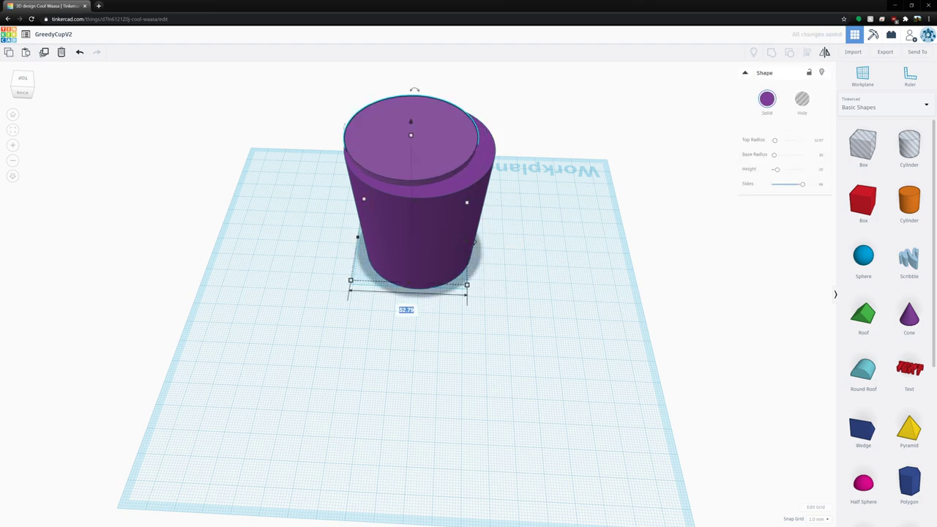
{"action": "key", "text": "Return"}
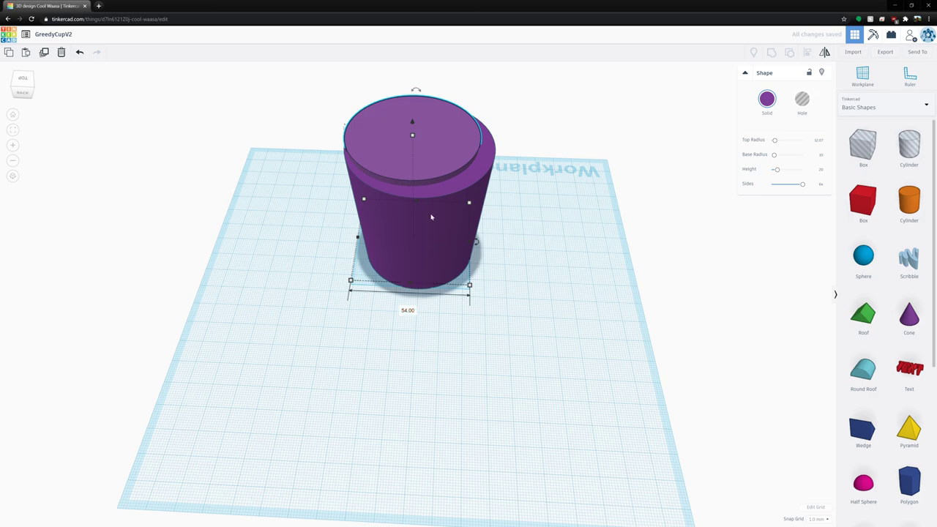
Nudge the smaller copy three grid steps along each horizontal direction to centre it within the outer cone
{"action": "key", "text": "Down"}
{"action": "key", "text": "Down"}
{"action": "key", "text": "Down"}
{"action": "key", "text": "Right"}
{"action": "key", "text": "Right"}
{"action": "key", "text": "Right"}
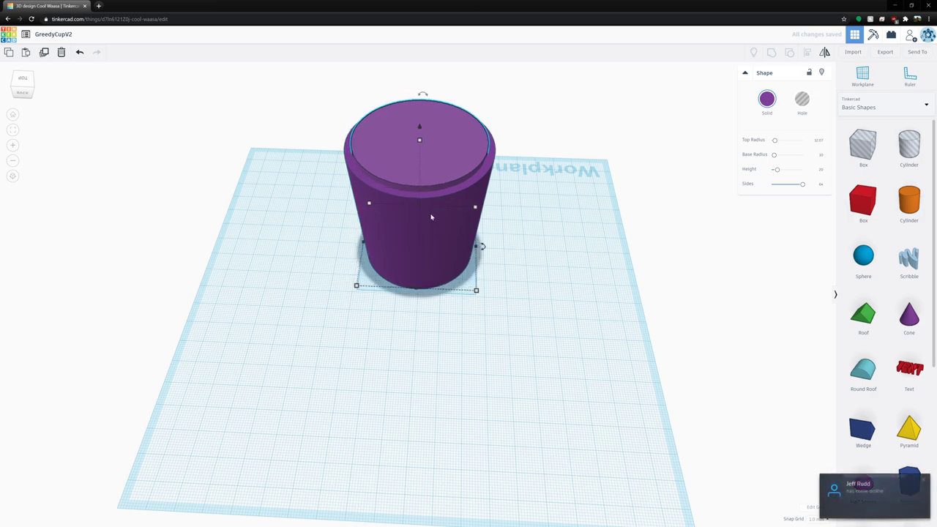
Turn the inner copy into a hole and group it with the outer cone to hollow out the cup
{"action": "right_click_drag", "start_coordinate": [525, 228], "coordinate": [452, 147]}
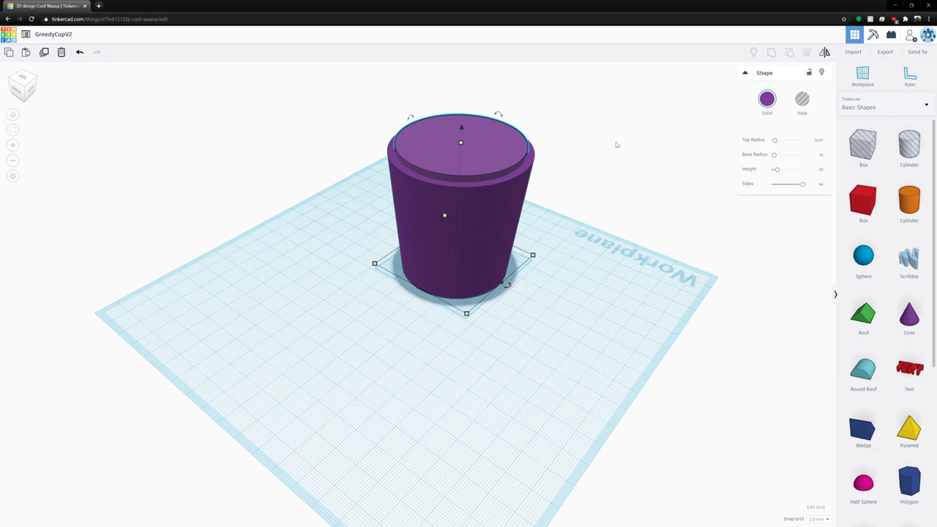
{"action": "left_click", "coordinate": [802, 98]}
{"action": "left_click", "coordinate": [589, 244]}
{"action": "right_click_drag", "start_coordinate": [590, 255], "coordinate": [578, 291]}
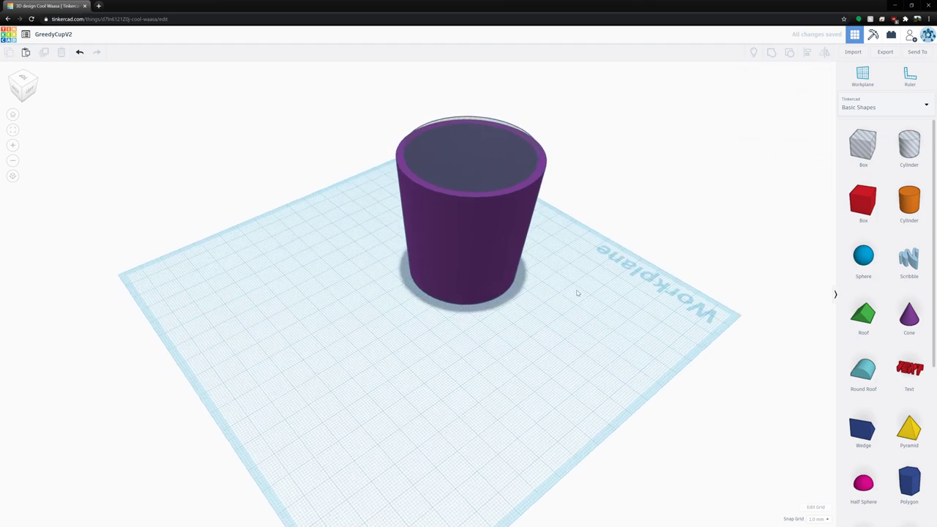
{"action": "left_click_drag", "start_coordinate": [577, 290], "coordinate": [473, 160]}
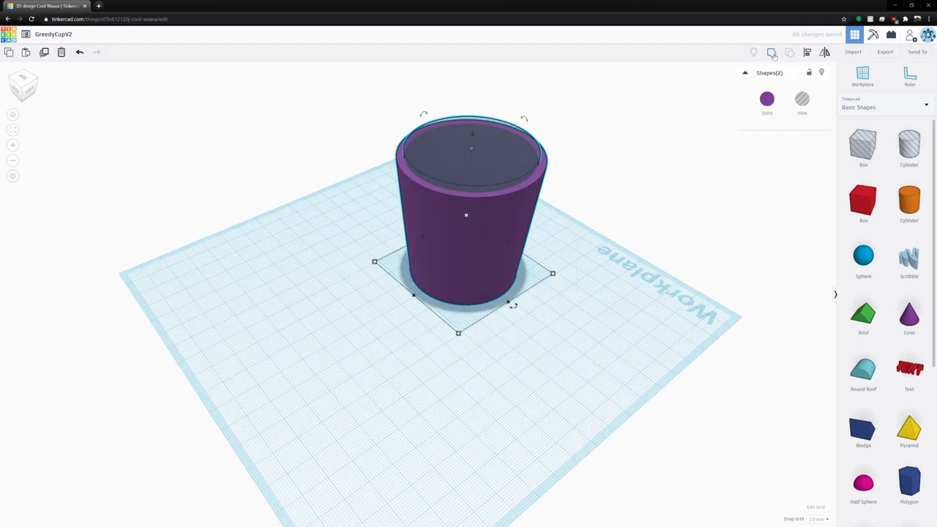
{"action": "left_click", "coordinate": [772, 53]}
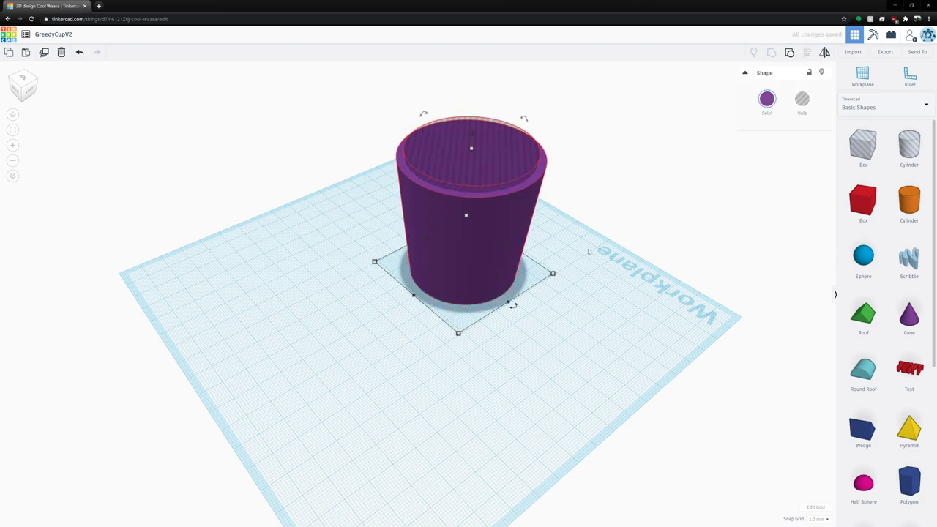
{"action": "left_click", "coordinate": [597, 266]}
{"action": "right_click_drag", "start_coordinate": [597, 266], "coordinate": [560, 279]}
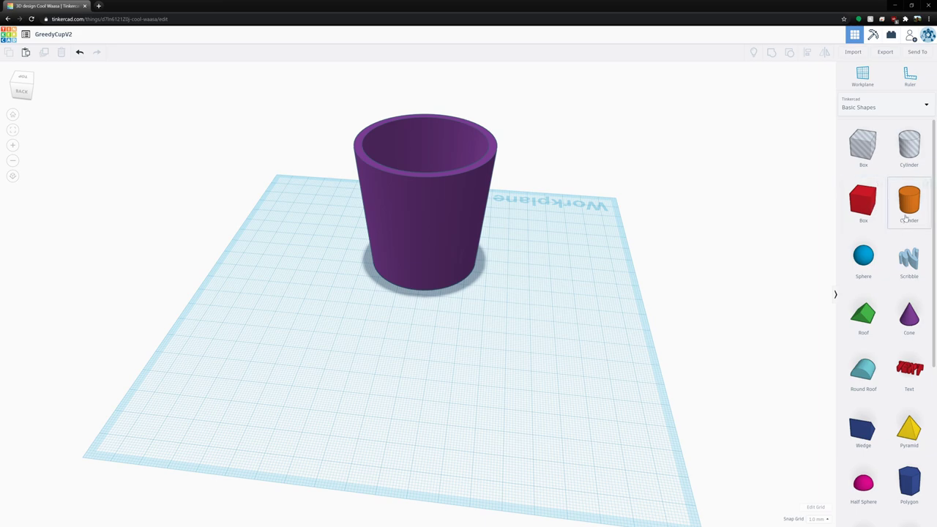
Add a solid cylinder beside the cup and reposition the cup slightly on the workplane
{"action": "right_click_drag", "start_coordinate": [628, 247], "coordinate": [611, 276]}
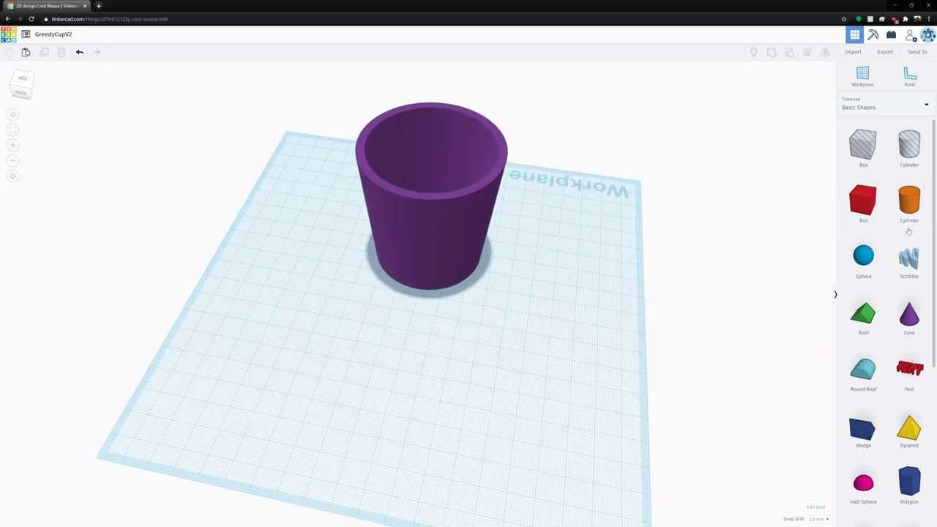
{"action": "left_click_drag", "start_coordinate": [897, 219], "coordinate": [447, 362]}
{"action": "right_click_drag", "start_coordinate": [458, 314], "coordinate": [464, 395]}
{"action": "left_click_drag", "start_coordinate": [428, 240], "coordinate": [525, 363]}
{"action": "left_click", "coordinate": [425, 247]}
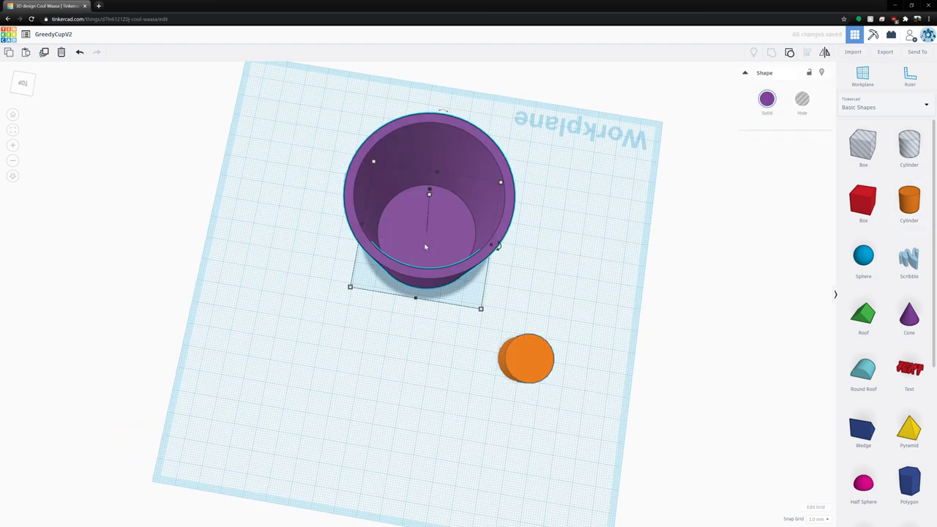
{"action": "left_click_drag", "start_coordinate": [427, 260], "coordinate": [424, 266]}
{"action": "left_click", "coordinate": [434, 349]}
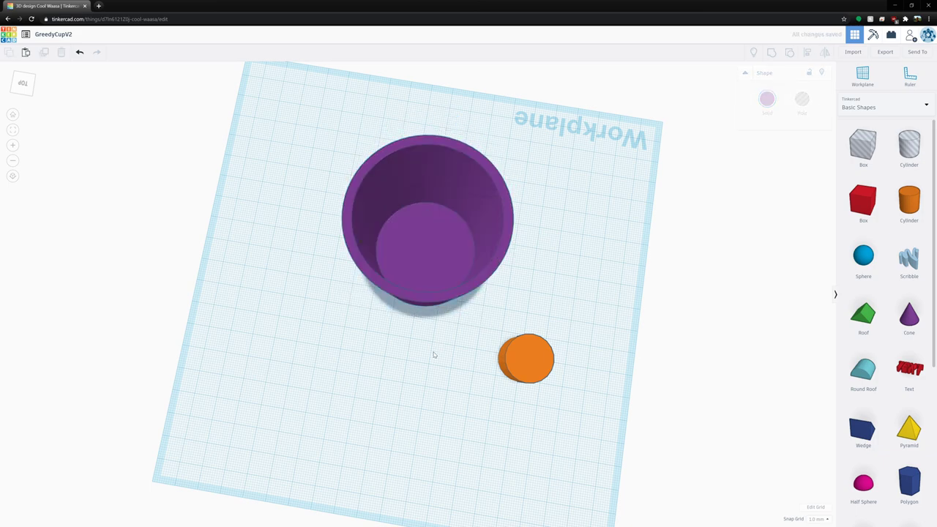
Raise the cylinder's number of sides to the maximum and move it onto the middle of the cup's floor
{"action": "right_click_drag", "start_coordinate": [434, 348], "coordinate": [442, 320]}
{"action": "left_click", "coordinate": [559, 328]}
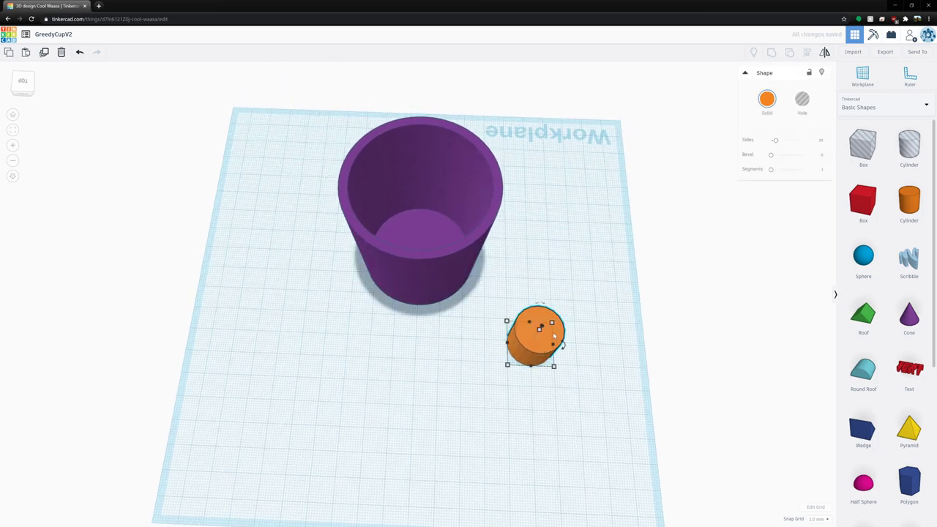
{"action": "left_click_drag", "start_coordinate": [777, 143], "coordinate": [802, 140]}
{"action": "left_click_drag", "start_coordinate": [539, 344], "coordinate": [419, 246]}
Check from above and underneath how well the cylinder is centred on the cup's base
{"action": "right_click_drag", "start_coordinate": [577, 280], "coordinate": [308, 303]}
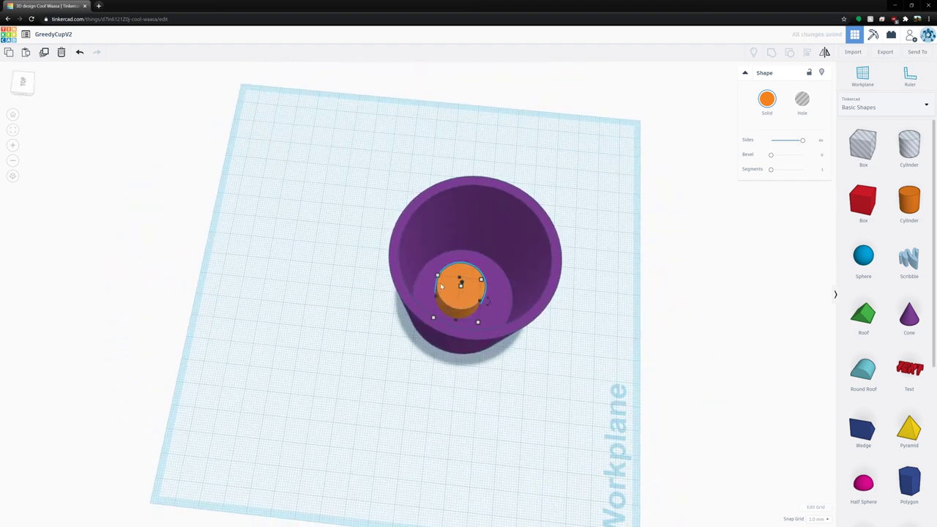
{"action": "right_click_drag", "start_coordinate": [473, 293], "coordinate": [527, 307]}
{"action": "scroll", "coordinate": [546, 322], "scroll_direction": "up", "scroll_amount": 5}
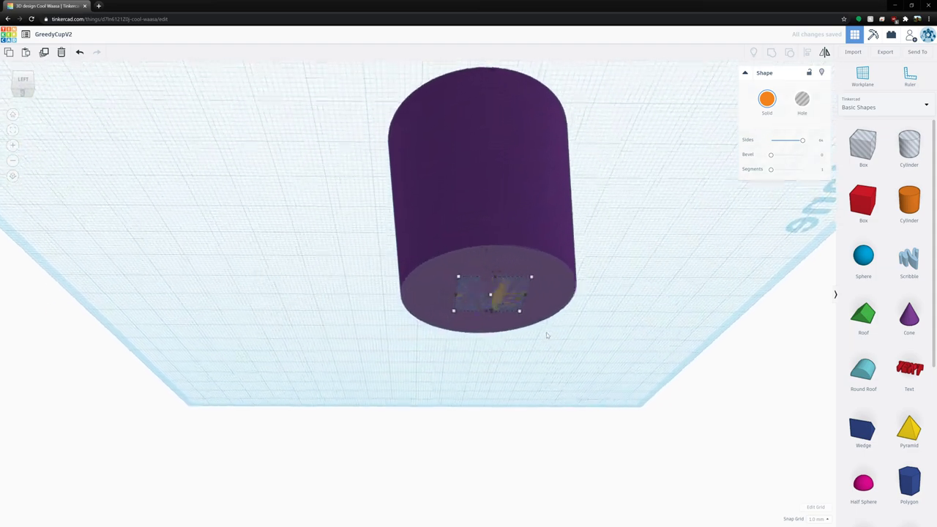
{"action": "left_click", "coordinate": [550, 321]}
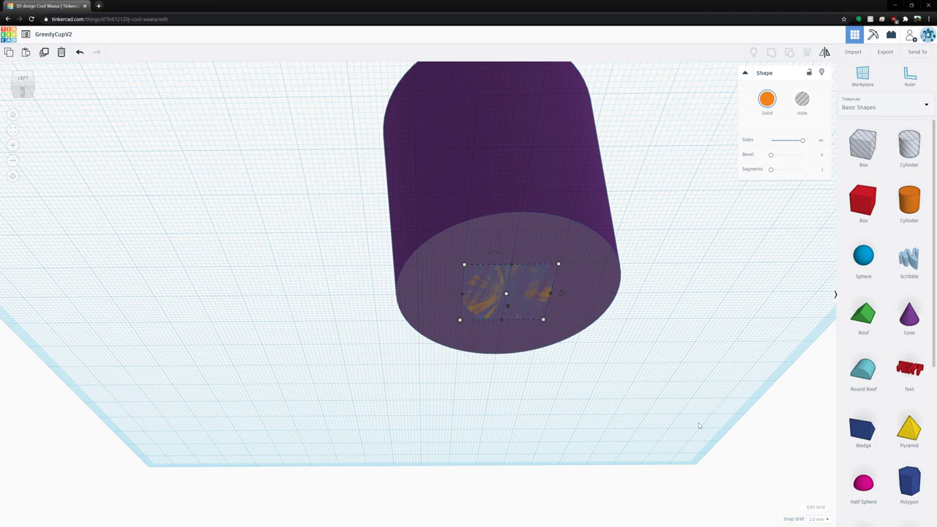
{"action": "key", "text": "shift+Right"}
{"action": "key", "text": "shift+Left"}
{"action": "right_click_drag", "start_coordinate": [740, 422], "coordinate": [652, 477]}
{"action": "scroll", "coordinate": [677, 444], "scroll_direction": "down", "scroll_amount": 3}
Stretch the cylinder's height into a column that ends a little below the cup's rim
{"action": "left_click", "coordinate": [506, 302]}
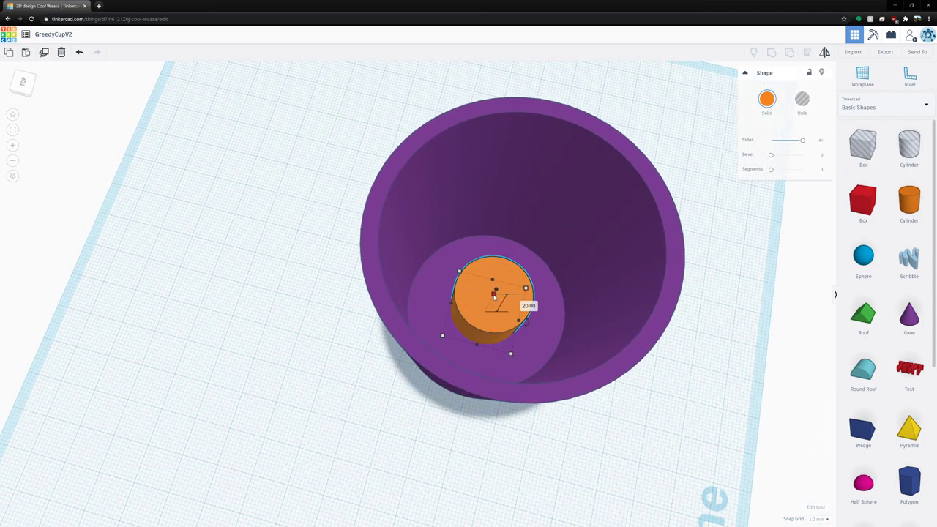
{"action": "left_click_drag", "start_coordinate": [494, 292], "coordinate": [523, 254]}
{"action": "right_click_drag", "start_coordinate": [523, 254], "coordinate": [527, 189]}
{"action": "middle_click_drag", "start_coordinate": [529, 164], "coordinate": [516, 229]}
{"action": "right_click_drag", "start_coordinate": [516, 229], "coordinate": [491, 195]}
{"action": "left_click_drag", "start_coordinate": [487, 196], "coordinate": [487, 212]}
{"action": "right_click_drag", "start_coordinate": [653, 310], "coordinate": [542, 351]}
{"action": "right_click_drag", "start_coordinate": [569, 305], "coordinate": [682, 367]}
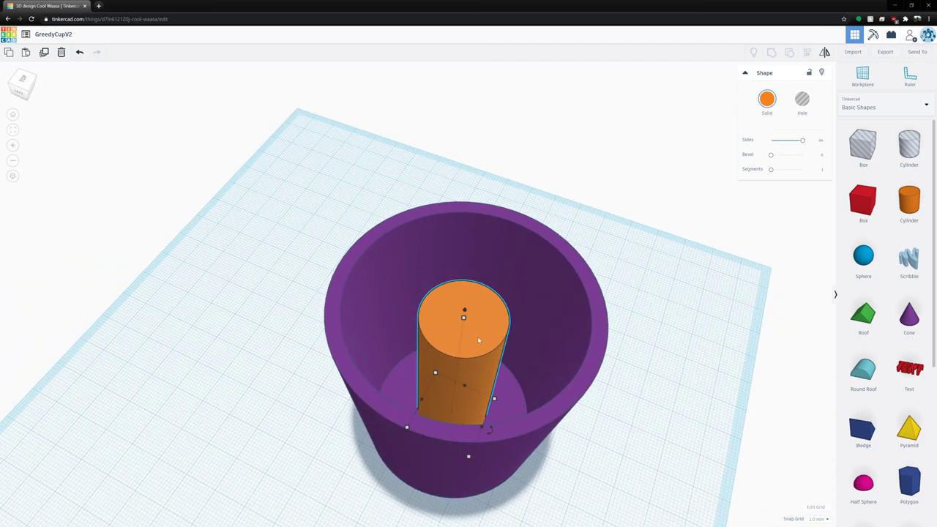
{"action": "right_click_drag", "start_coordinate": [478, 338], "coordinate": [479, 324]}
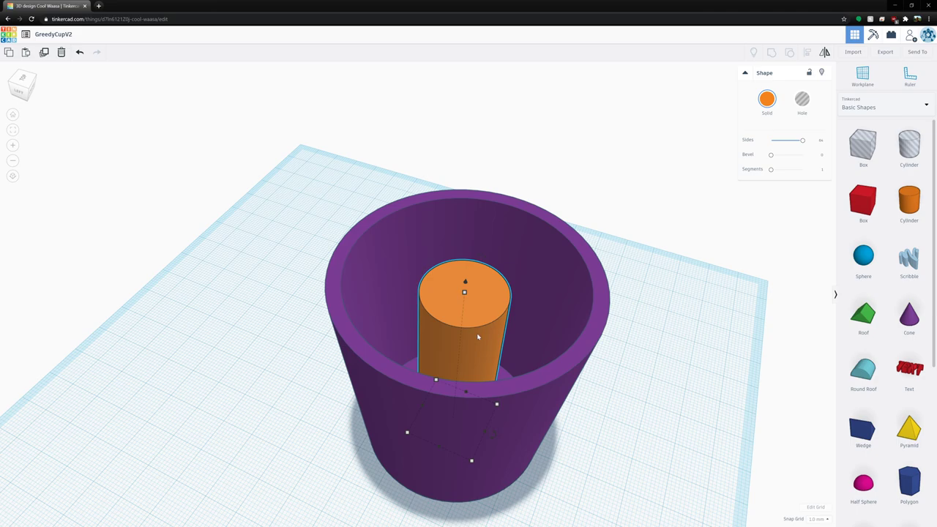
{"action": "scroll", "coordinate": [477, 337], "scroll_direction": "down", "scroll_amount": 2}
{"action": "left_click", "coordinate": [608, 410]}
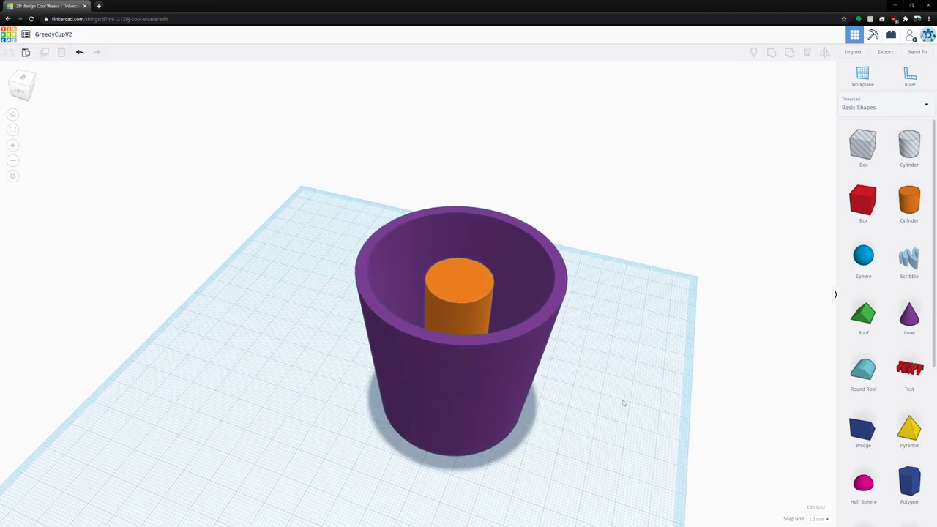
Move the tall orange column out of the cup onto the open workplane beside it
{"action": "left_click", "coordinate": [455, 288]}
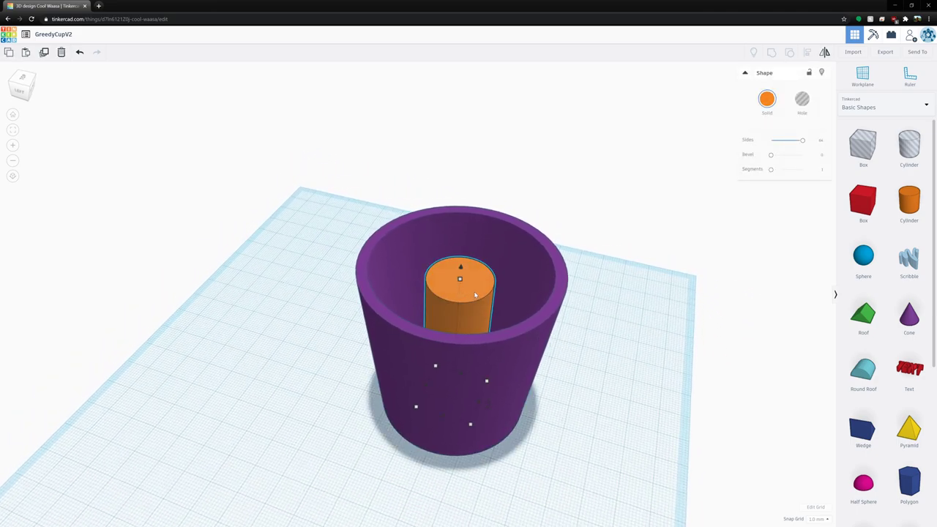
{"action": "left_click_drag", "start_coordinate": [474, 295], "coordinate": [261, 367]}
{"action": "right_click_drag", "start_coordinate": [372, 494], "coordinate": [382, 452]}
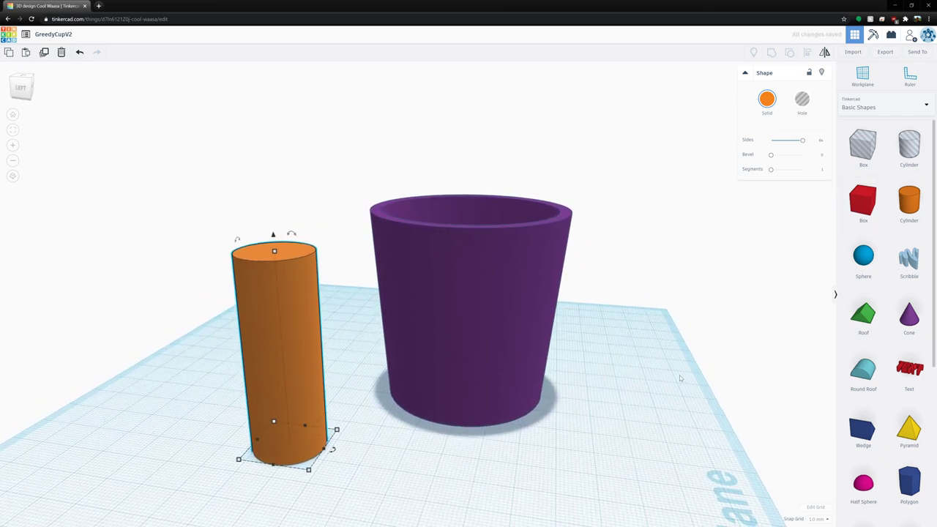
{"action": "scroll", "coordinate": [680, 379], "scroll_direction": "down", "scroll_amount": 3}
Add a hole cylinder at the foot of the orange column and shrink its footprint to fit within the column
{"action": "left_click_drag", "start_coordinate": [906, 146], "coordinate": [355, 430]}
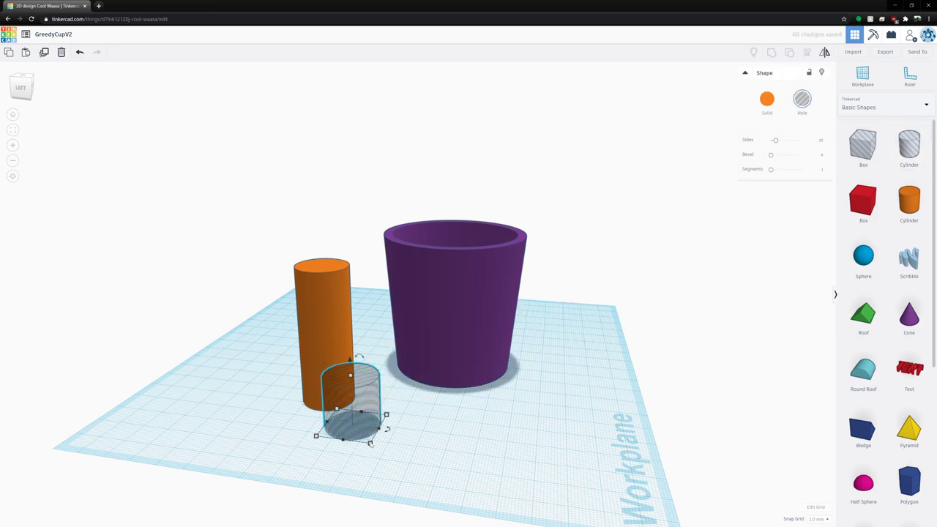
{"action": "left_click_drag", "start_coordinate": [370, 443], "coordinate": [337, 403]}
{"action": "right_click_drag", "start_coordinate": [335, 431], "coordinate": [380, 457]}
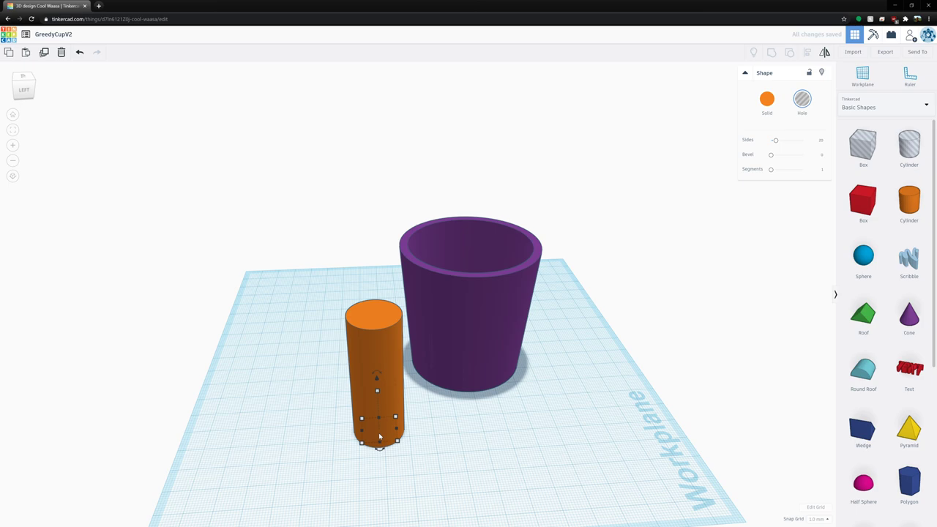
Stretch the hole cylinder inside the orange column to a height of 52 mm
{"action": "mouse_move", "coordinate": [379, 437]}
{"action": "right_mouse_down"}
{"action": "mouse_move", "coordinate": [406, 461]}
{"action": "mouse_move", "coordinate": [379, 437]}
{"action": "right_mouse_up"}
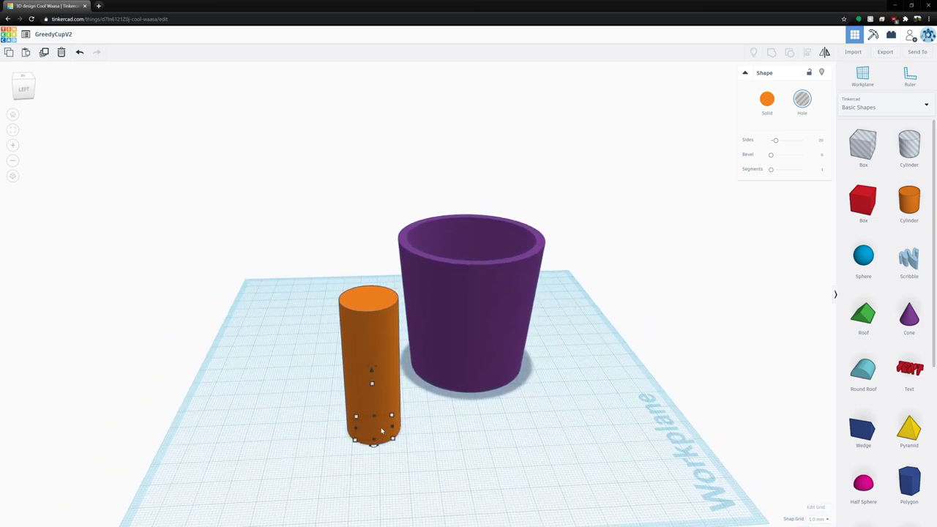
{"action": "left_click", "coordinate": [379, 432]}
{"action": "left_click", "coordinate": [427, 452]}
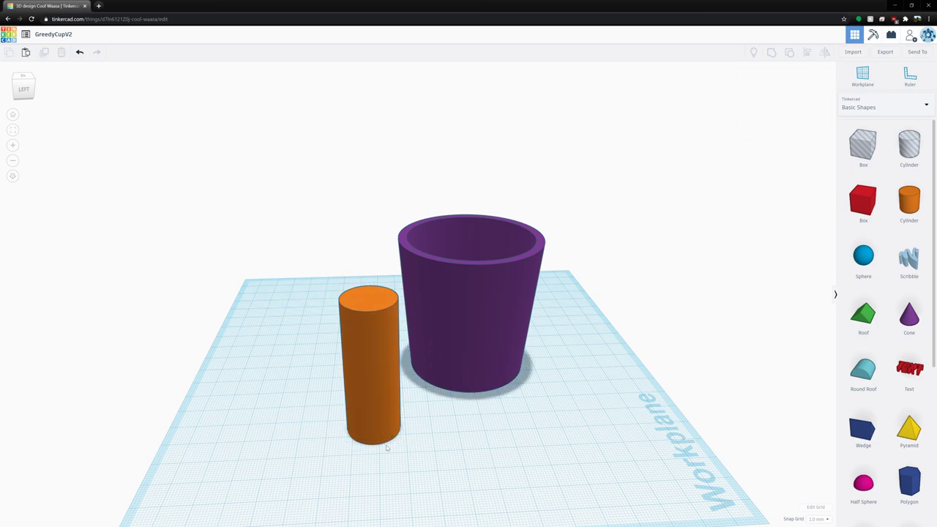
{"action": "right_click_drag", "start_coordinate": [389, 451], "coordinate": [377, 375]}
{"action": "left_click", "coordinate": [379, 320]}
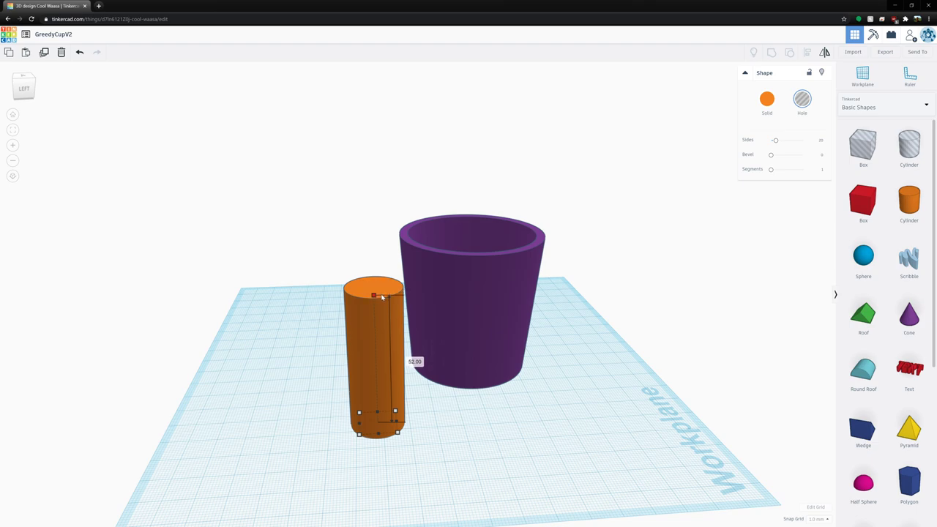
{"action": "left_click", "coordinate": [460, 437]}
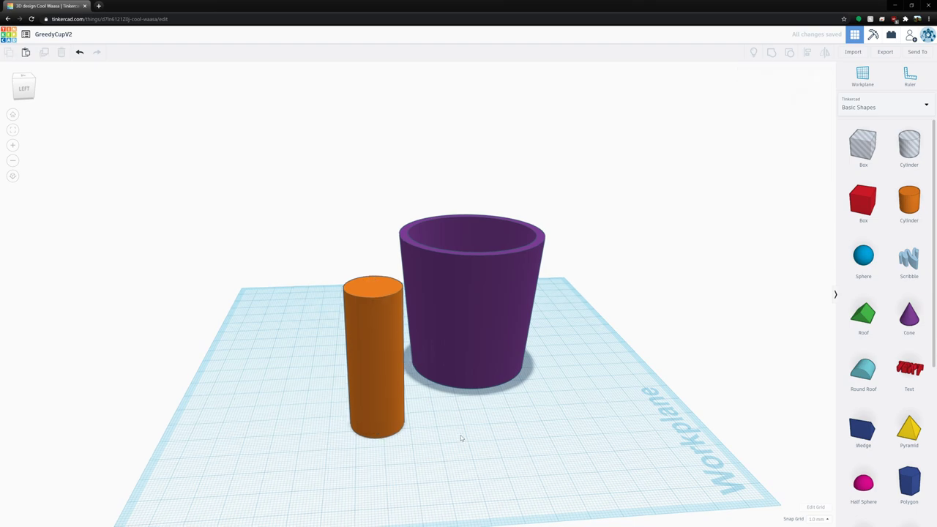
Group the tall hole cylinder with the orange column to hollow the column out from below
{"action": "right_click_drag", "start_coordinate": [460, 431], "coordinate": [410, 408]}
{"action": "left_click", "coordinate": [350, 368]}
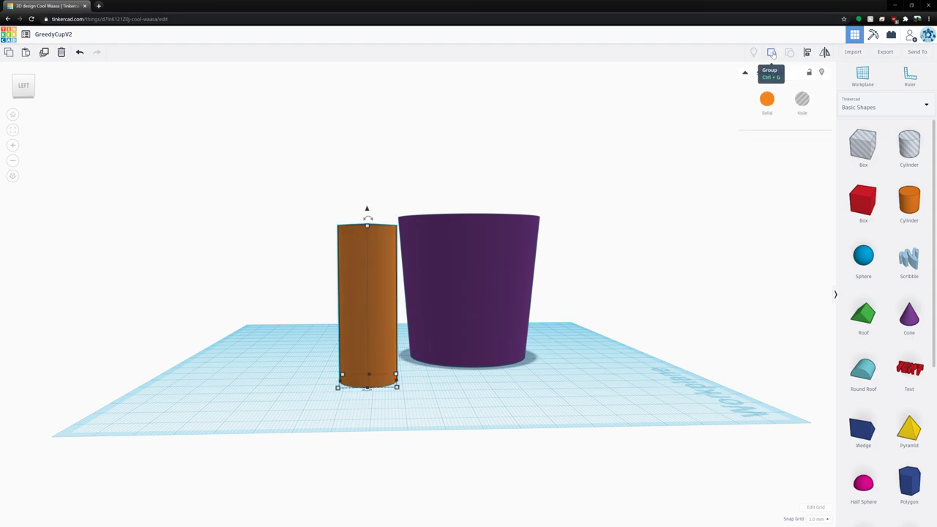
{"action": "left_click", "coordinate": [439, 399]}
Add a solid cylinder in front of the hollow column and shrink its footprint to about 9 mm across
{"action": "right_click_drag", "start_coordinate": [440, 400], "coordinate": [441, 481]}
{"action": "left_click", "coordinate": [908, 207]}
{"action": "left_click", "coordinate": [394, 402]}
{"action": "mouse_move", "coordinate": [439, 488]}
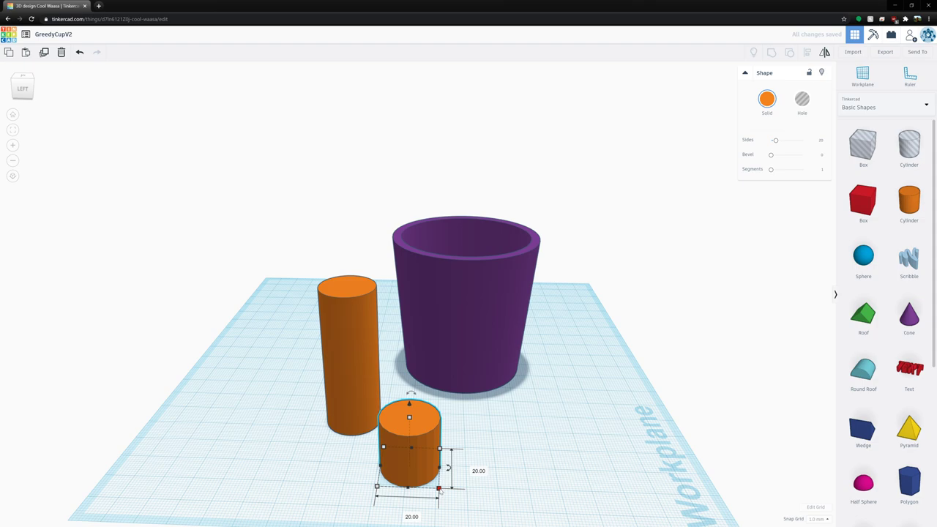
{"action": "left_click_drag", "start_coordinate": [440, 488], "coordinate": [408, 466]}
{"action": "left_click", "coordinate": [501, 441]}
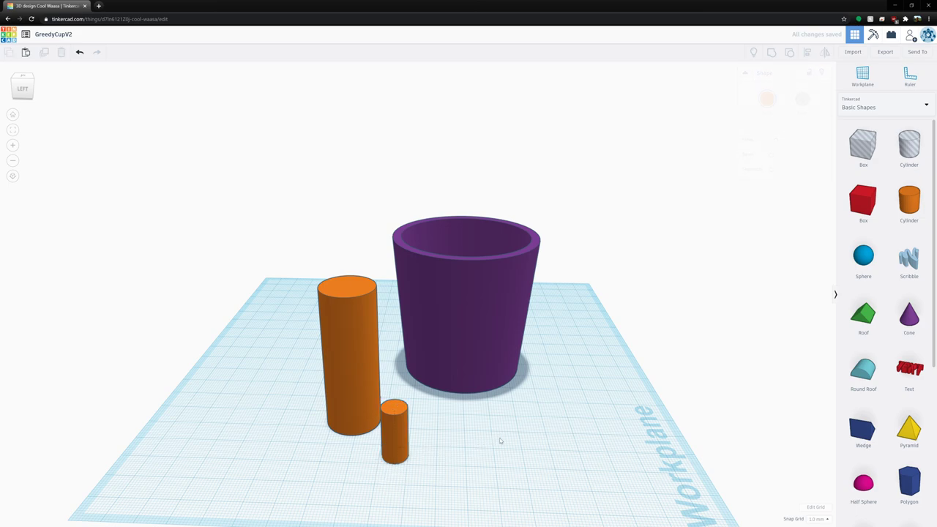
{"action": "right_click_drag", "start_coordinate": [501, 440], "coordinate": [533, 432]}
{"action": "left_click", "coordinate": [407, 429]}
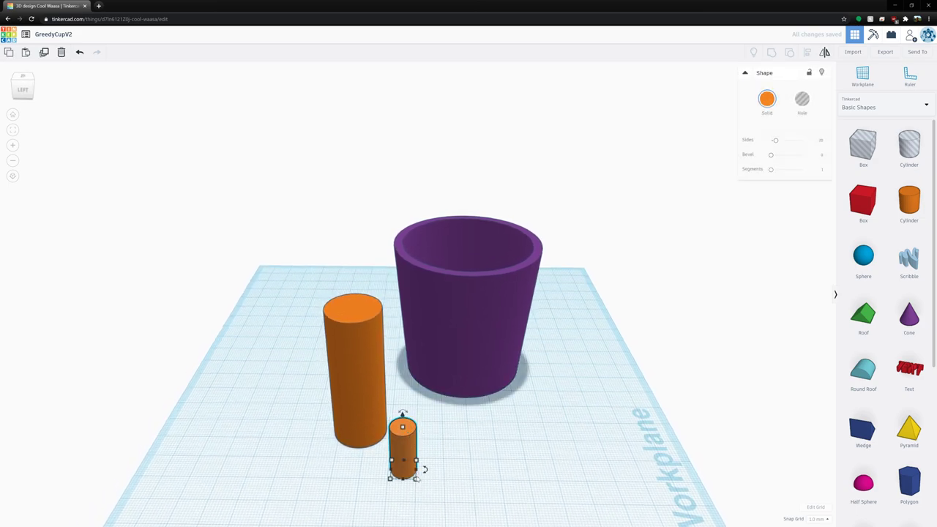
{"action": "left_click", "coordinate": [498, 462]}
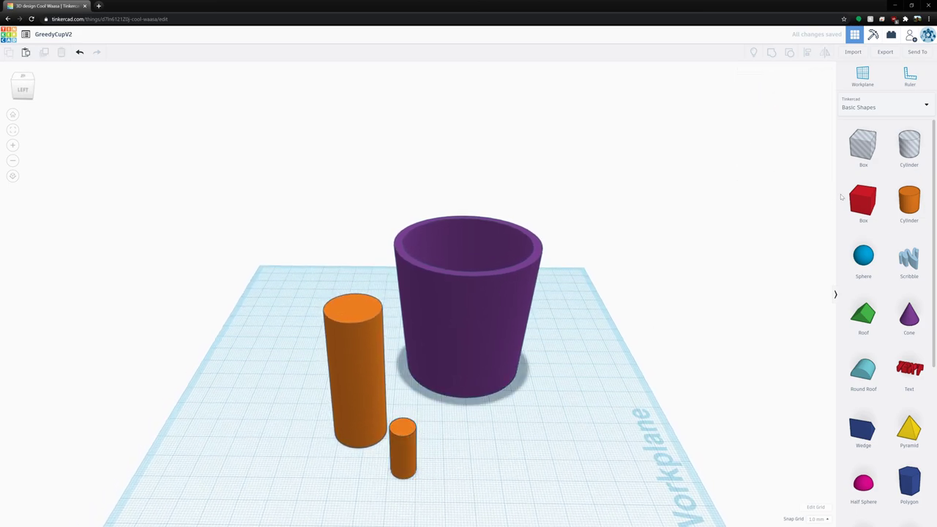
Add a hole cylinder and fit it concentrically inside the small solid cylinder, leaving a ring-shaped wall
{"action": "left_click_drag", "start_coordinate": [911, 152], "coordinate": [486, 459]}
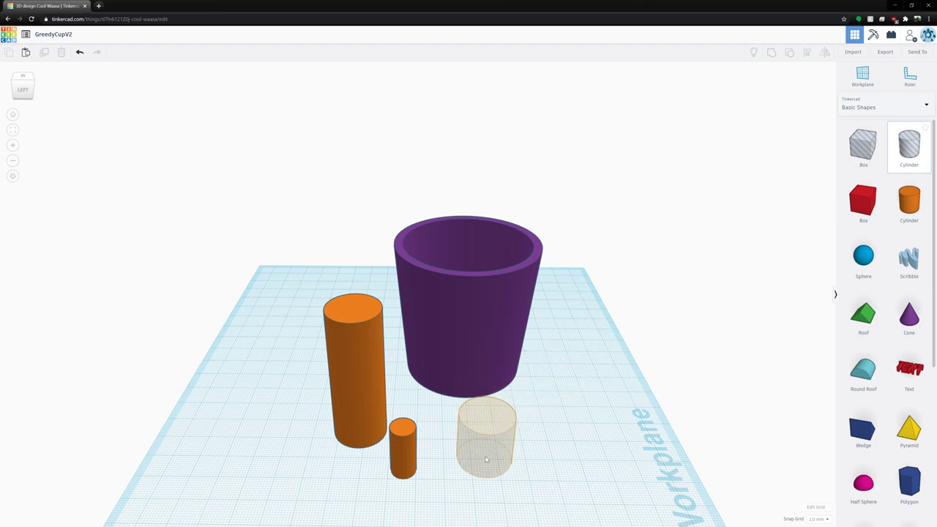
{"action": "left_click_drag", "start_coordinate": [486, 459], "coordinate": [403, 444]}
{"action": "left_click", "coordinate": [500, 436]}
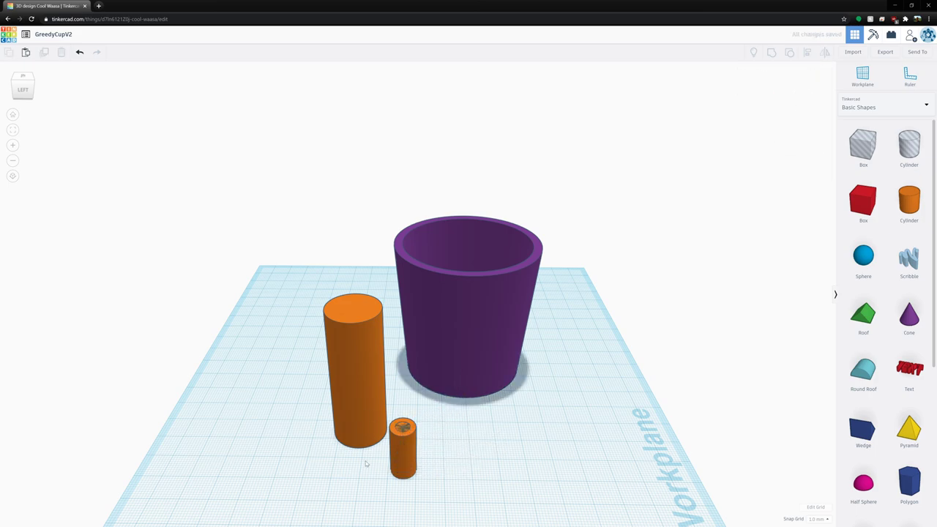
Stretch the small cylinder and its hole together to nearly the column's height, and move them directly in front of the column
{"action": "right_click_drag", "start_coordinate": [365, 466], "coordinate": [410, 427]}
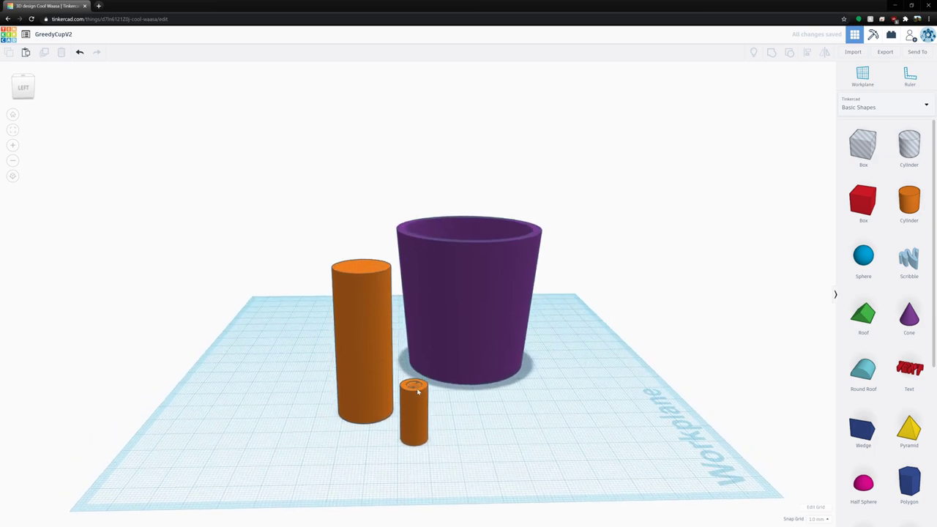
{"action": "left_click", "coordinate": [417, 385]}
{"action": "mouse_move", "coordinate": [415, 385]}
{"action": "left_mouse_down"}
{"action": "mouse_move", "coordinate": [419, 294]}
{"action": "mouse_move", "coordinate": [423, 383]}
{"action": "left_mouse_up"}
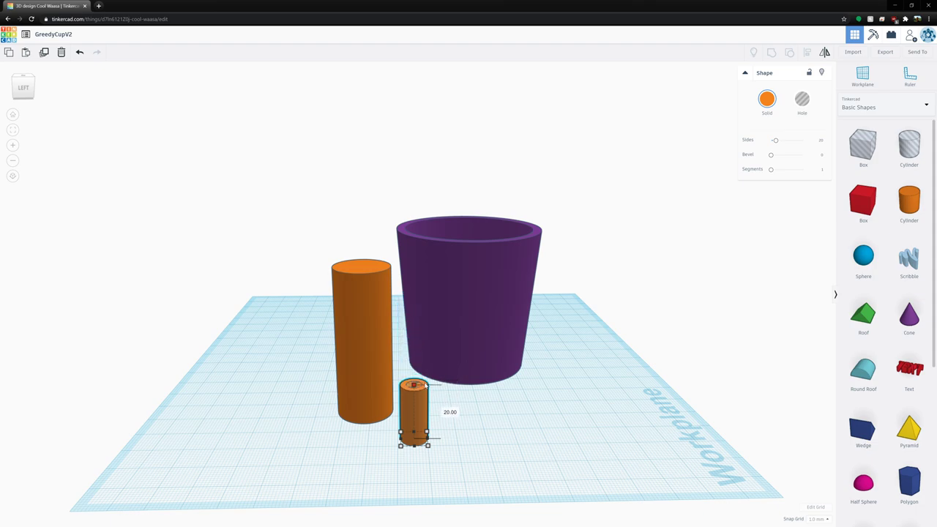
{"action": "left_click_drag", "start_coordinate": [444, 458], "coordinate": [416, 438]}
{"action": "left_click", "coordinate": [405, 412]}
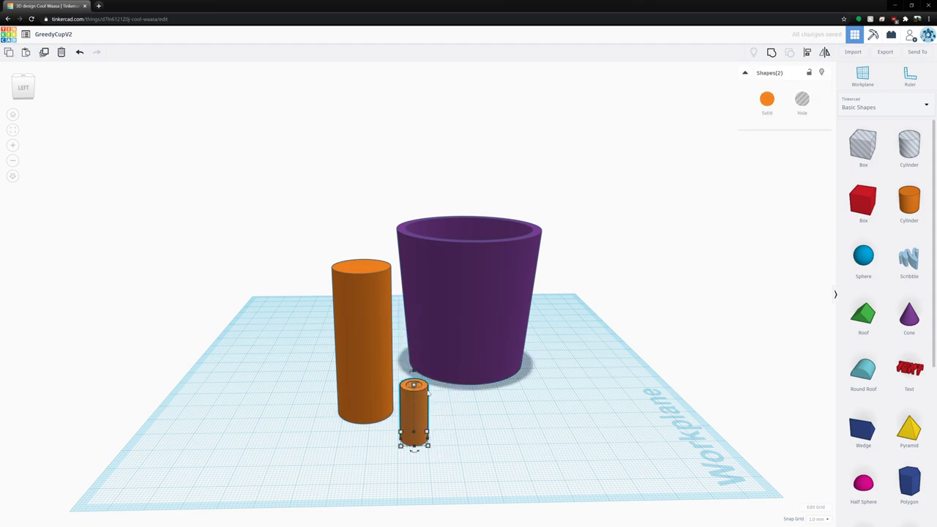
{"action": "left_click_drag", "start_coordinate": [415, 386], "coordinate": [413, 305]}
{"action": "right_click_drag", "start_coordinate": [486, 412], "coordinate": [430, 410]}
{"action": "left_click_drag", "start_coordinate": [412, 390], "coordinate": [363, 388]}
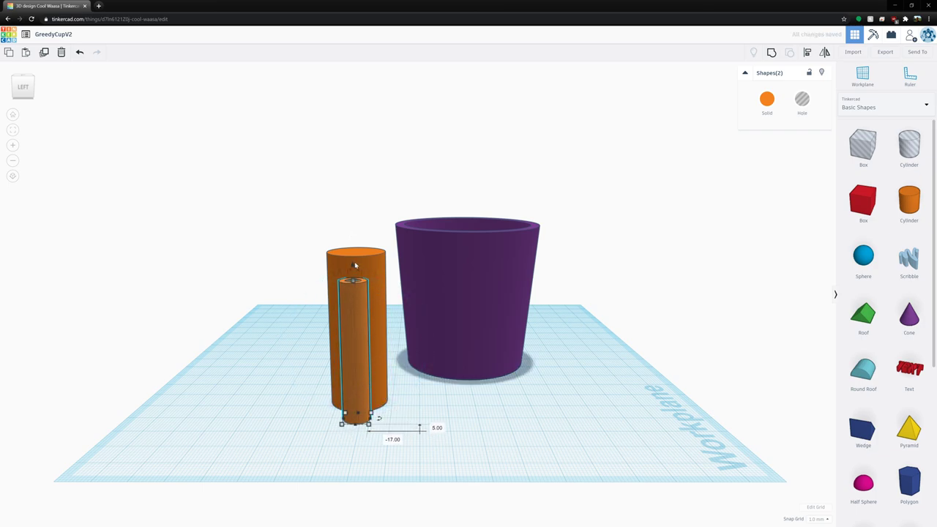
Add a box in front of the cup, reshape it into a thin bar about 33 mm long and make it a hole
{"action": "right_click_drag", "start_coordinate": [421, 430], "coordinate": [353, 446]}
{"action": "left_click_drag", "start_coordinate": [864, 201], "coordinate": [453, 453]}
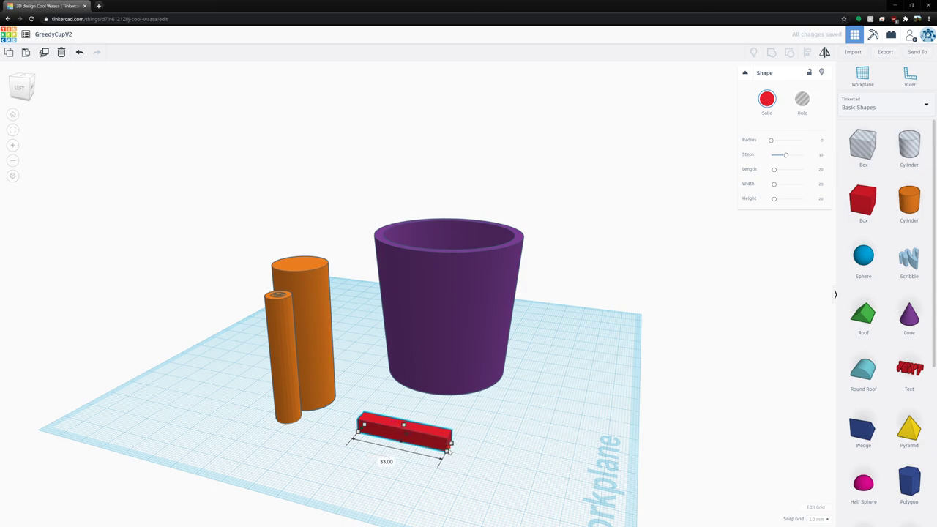
{"action": "left_click_drag", "start_coordinate": [443, 449], "coordinate": [443, 449]}
{"action": "right_click_drag", "start_coordinate": [469, 458], "coordinate": [550, 374]}
{"action": "left_click", "coordinate": [803, 100]}
Position the hole bar so that it runs into the foot of the orange column
{"action": "mouse_move", "coordinate": [622, 344]}
{"action": "right_mouse_down"}
{"action": "mouse_move", "coordinate": [605, 367]}
{"action": "mouse_move", "coordinate": [516, 361]}
{"action": "mouse_move", "coordinate": [512, 344]}
{"action": "right_mouse_up"}
{"action": "left_click_drag", "start_coordinate": [457, 419], "coordinate": [457, 412]}
{"action": "right_click_drag", "start_coordinate": [559, 466], "coordinate": [441, 441]}
{"action": "left_click_drag", "start_coordinate": [433, 432], "coordinate": [341, 404]}
{"action": "right_click_drag", "start_coordinate": [395, 427], "coordinate": [300, 463]}
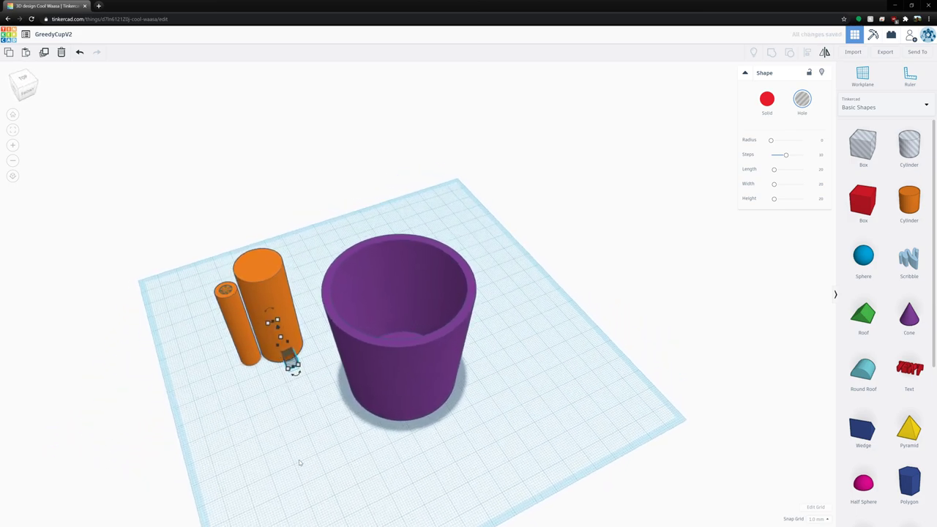
{"action": "scroll", "coordinate": [290, 401], "scroll_direction": "up", "scroll_amount": 3}
{"action": "right_click_drag", "start_coordinate": [286, 394], "coordinate": [305, 388]}
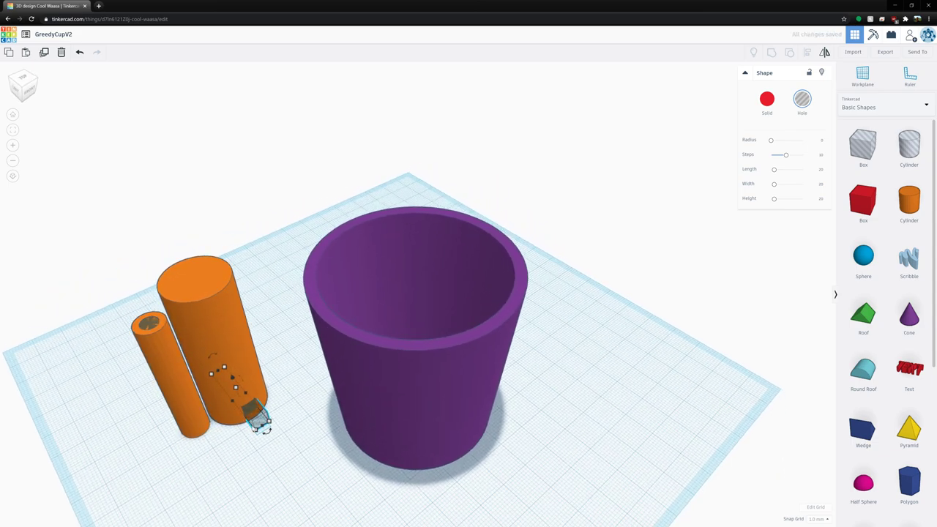
{"action": "mouse_move", "coordinate": [256, 431]}
{"action": "left_click_drag", "start_coordinate": [264, 431], "coordinate": [254, 434]}
Group the hole bar with the orange column to cut an inlet opening at the column's foot
{"action": "right_click_drag", "start_coordinate": [278, 457], "coordinate": [339, 486]}
{"action": "left_click_drag", "start_coordinate": [312, 478], "coordinate": [270, 412]}
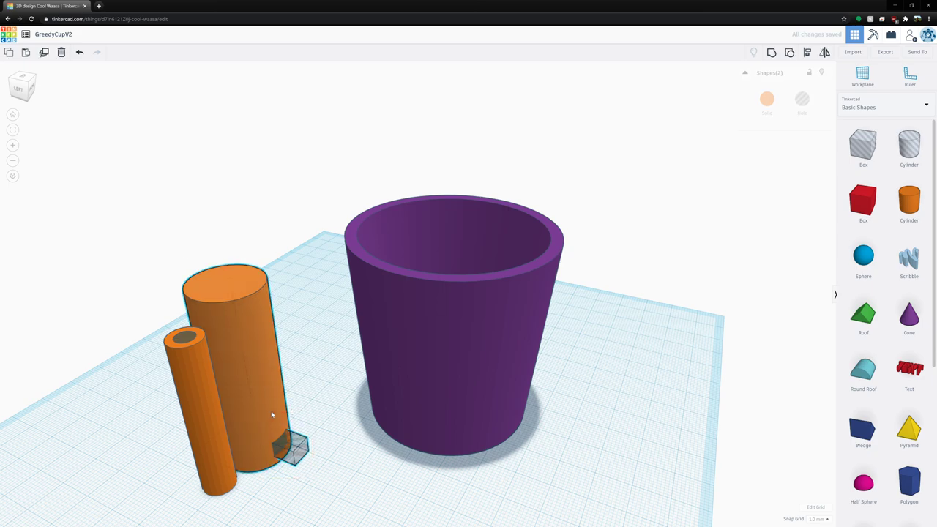
{"action": "left_click", "coordinate": [772, 52]}
Select the narrow tube with its inner hole and nudge both inside the hollow orange column
{"action": "right_click_drag", "start_coordinate": [341, 459], "coordinate": [429, 433]}
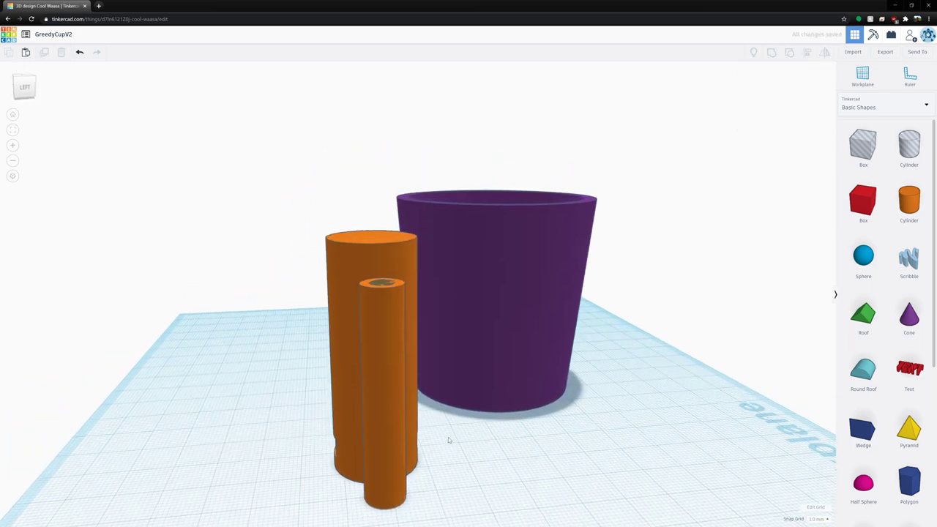
{"action": "left_click", "coordinate": [385, 454]}
{"action": "right_click_drag", "start_coordinate": [444, 480], "coordinate": [288, 510]}
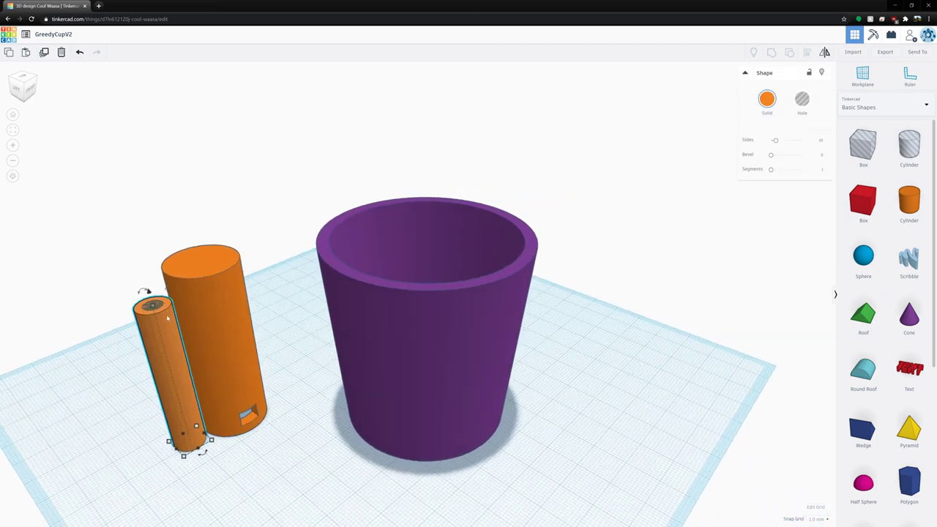
{"action": "left_click_drag", "start_coordinate": [151, 317], "coordinate": [152, 321]}
{"action": "right_click_drag", "start_coordinate": [220, 344], "coordinate": [361, 378]}
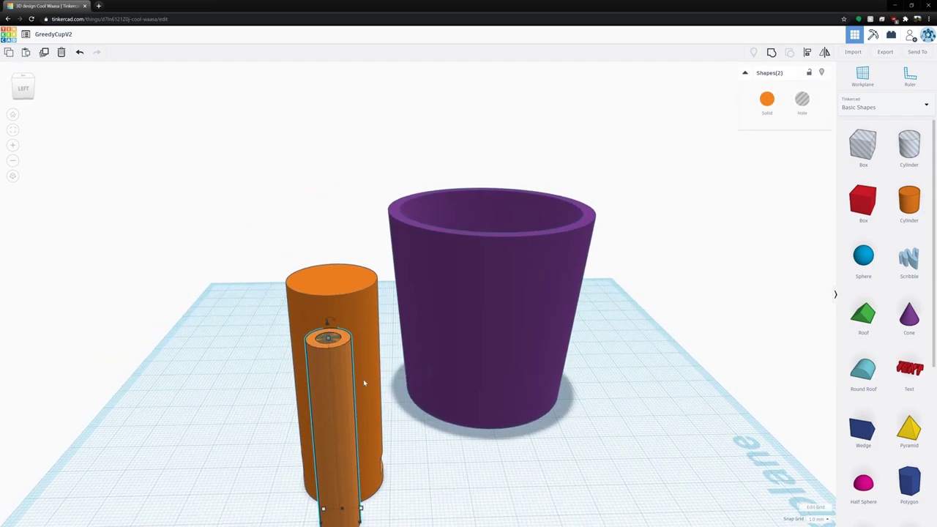
{"action": "key", "text": "Up"}
{"action": "key", "text": "Up"}
{"action": "key", "text": "Up"}
{"action": "key", "text": "Up"}
{"action": "key", "text": "Up"}
{"action": "key", "text": "Up"}
{"action": "key", "text": "Up"}
{"action": "key", "text": "Up"}
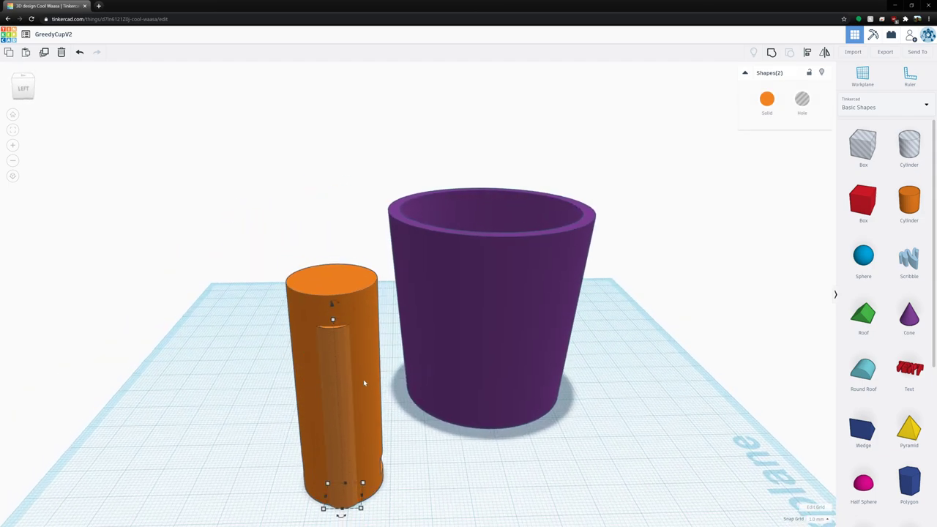
{"action": "key", "text": "Up"}
{"action": "key", "text": "Up"}
{"action": "key", "text": "Up"}
{"action": "key", "text": "Up"}
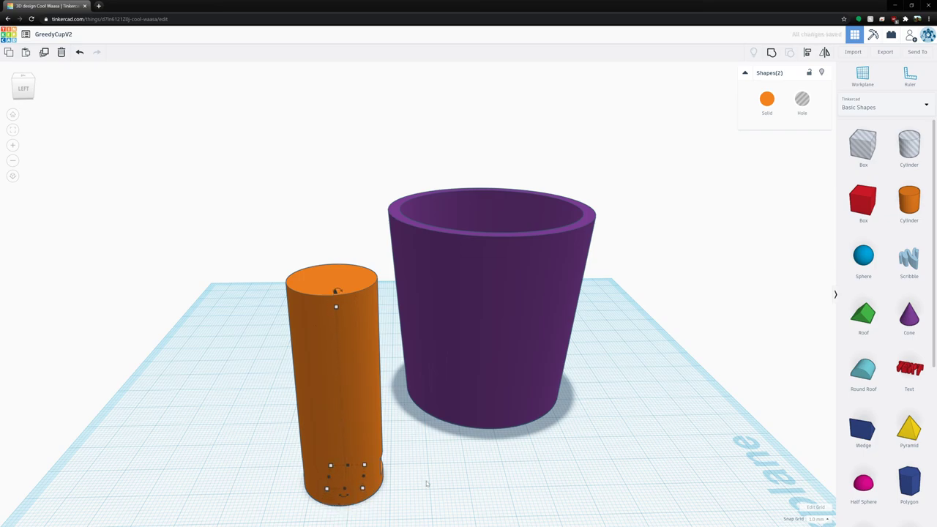
Fine-tune the tube's position from below so that it sits centred in the column's hollow
{"action": "right_click_drag", "start_coordinate": [427, 483], "coordinate": [460, 358]}
{"action": "key", "text": "Up"}
{"action": "key", "text": "Up"}
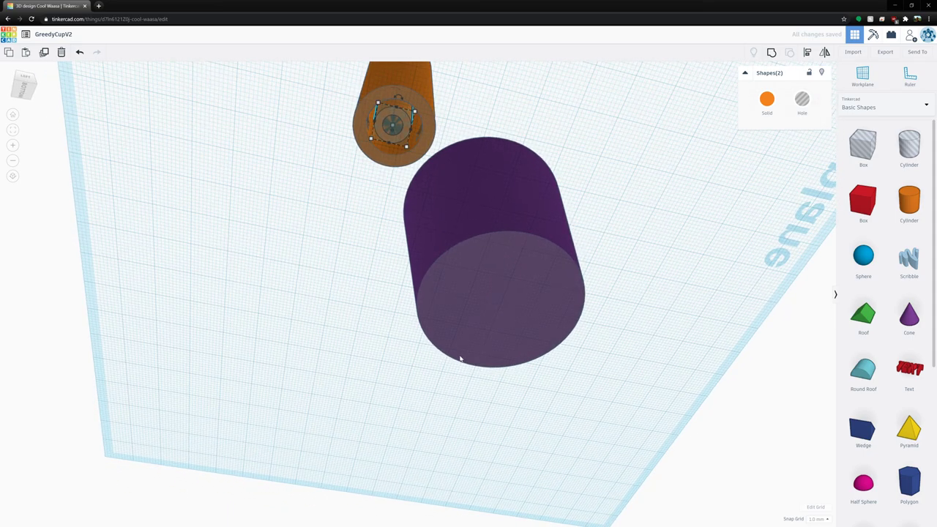
{"action": "key", "text": "Down"}
{"action": "key", "text": "Down"}
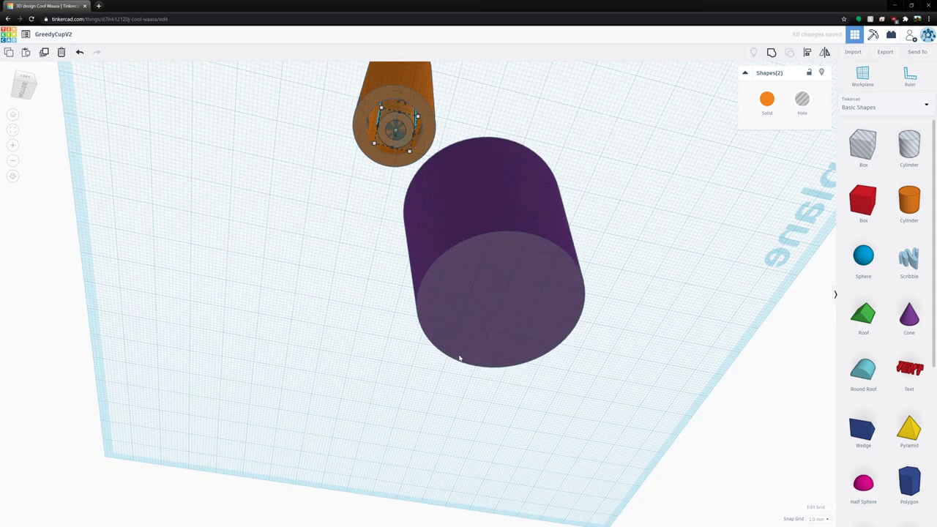
Enlarge the tube's outer cylinder to 10 mm across and adjust the footprint of the hole cylinder inside it
{"action": "left_click", "coordinate": [370, 221]}
{"action": "left_click", "coordinate": [405, 115]}
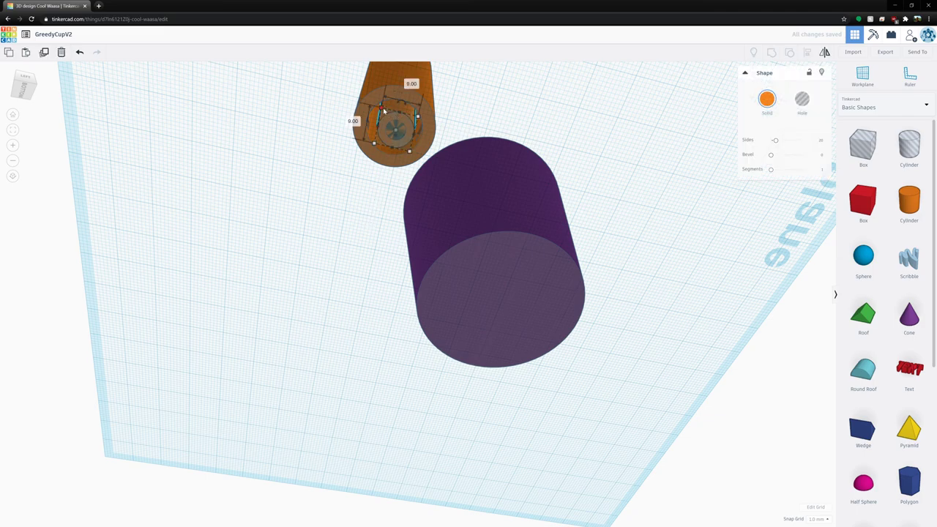
{"action": "left_click_drag", "start_coordinate": [380, 109], "coordinate": [381, 107]}
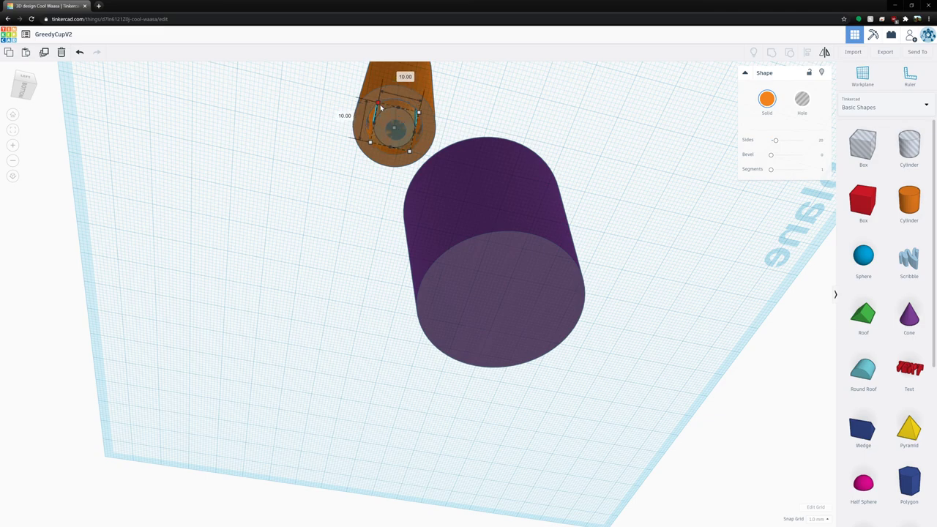
{"action": "key", "text": "h"}
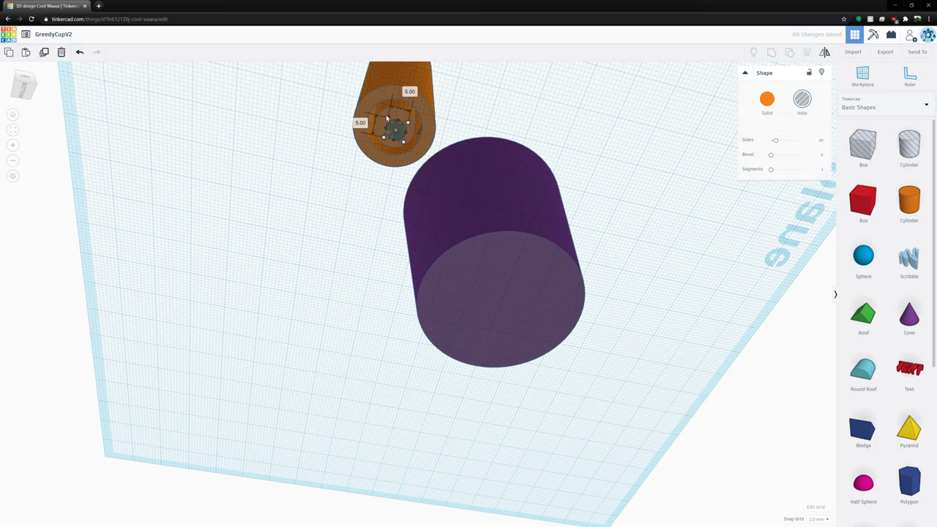
{"action": "left_click_drag", "start_coordinate": [388, 118], "coordinate": [388, 117]}
{"action": "left_click", "coordinate": [364, 186]}
Try shifting the column with its inner tube and hole across the workplane beside the cup, and move it back
{"action": "right_click_drag", "start_coordinate": [364, 186], "coordinate": [378, 399]}
{"action": "left_click_drag", "start_coordinate": [358, 374], "coordinate": [297, 293]}
{"action": "right_click_drag", "start_coordinate": [307, 294], "coordinate": [336, 389]}
{"action": "key", "text": "Up"}
{"action": "key", "text": "Up"}
{"action": "key", "text": "Up"}
{"action": "key", "text": "Up"}
{"action": "key", "text": "Up"}
{"action": "key", "text": "Up"}
{"action": "key", "text": "Up"}
{"action": "key", "text": "Up"}
{"action": "key", "text": "Up"}
{"action": "key", "text": "Up"}
{"action": "key", "text": "Up"}
{"action": "key", "text": "Up"}
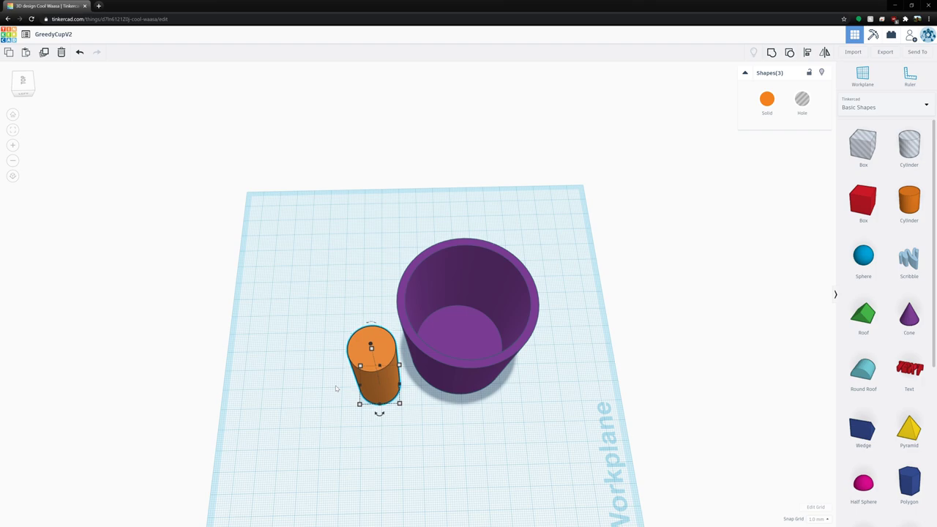
{"action": "key", "text": "Down"}
{"action": "key", "text": "Down"}
{"action": "key", "text": "Down"}
{"action": "key", "text": "Down"}
{"action": "key", "text": "Down"}
{"action": "key", "text": "Down"}
{"action": "key", "text": "Down"}
{"action": "key", "text": "Down"}
{"action": "key", "text": "Down"}
{"action": "key", "text": "Down"}
{"action": "key", "text": "Down"}
{"action": "key", "text": "Down"}
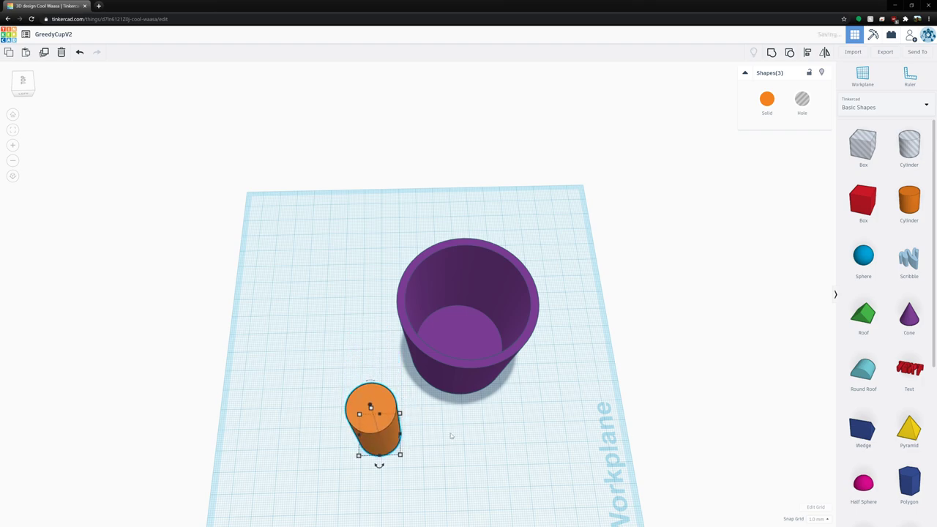
{"action": "left_click", "coordinate": [450, 436]}
Place a hole box over the front half of the column and stretch its height to match the column
{"action": "right_click_drag", "start_coordinate": [450, 435], "coordinate": [472, 362]}
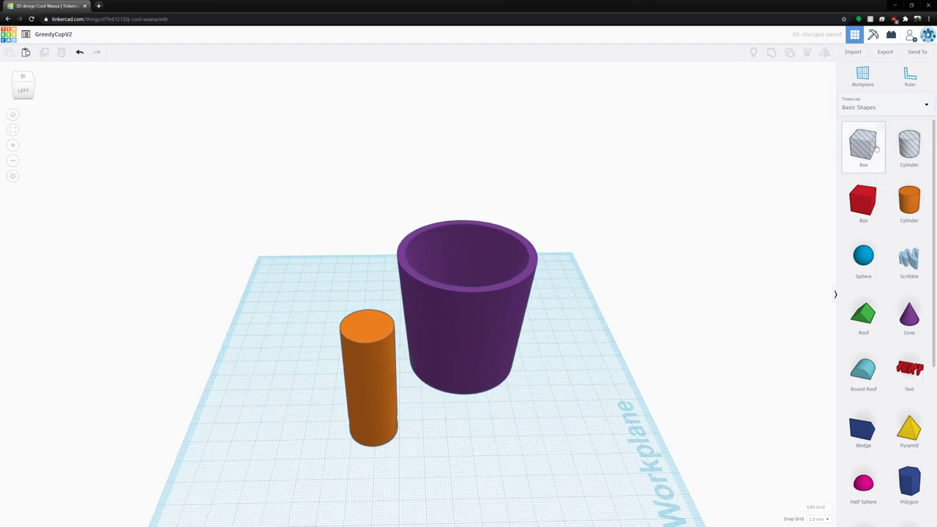
{"action": "left_click_drag", "start_coordinate": [875, 149], "coordinate": [432, 454]}
{"action": "left_click_drag", "start_coordinate": [373, 417], "coordinate": [372, 338]}
{"action": "right_click_drag", "start_coordinate": [446, 442], "coordinate": [387, 460]}
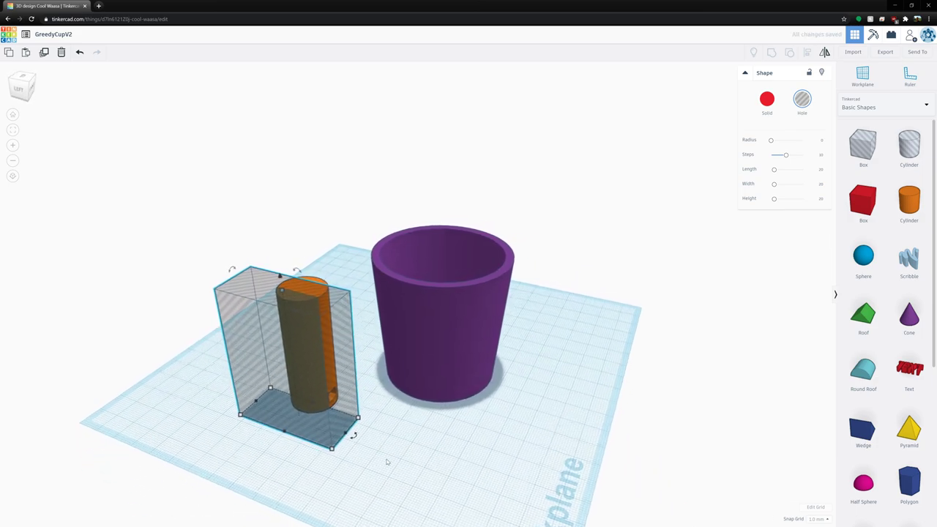
Group the hole box with all the column parts to inspect the internal channels in cross-section, and undo the grouping
{"action": "left_click", "coordinate": [297, 387], "text": "shift"}
{"action": "left_click_drag", "start_coordinate": [210, 218], "coordinate": [335, 430]}
{"action": "left_click", "coordinate": [772, 53]}
{"action": "scroll", "coordinate": [317, 366], "scroll_direction": "up", "scroll_amount": 3}
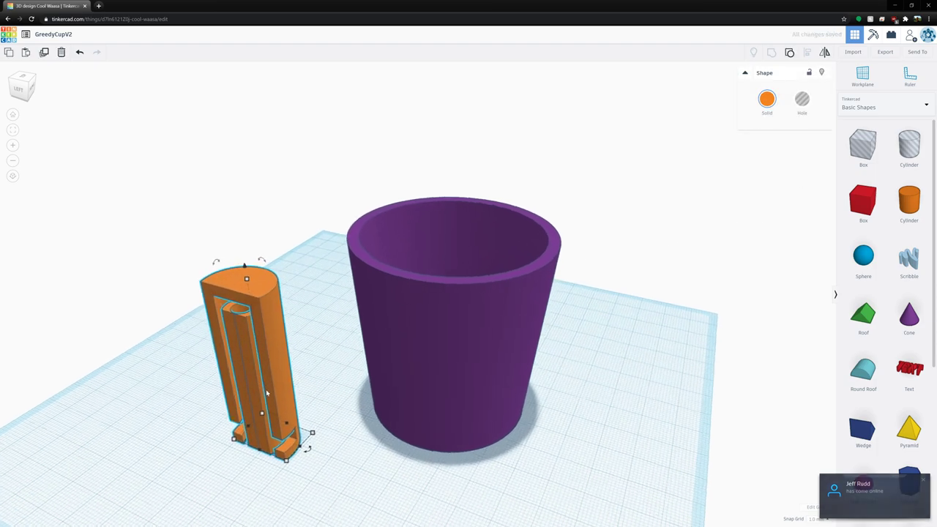
{"action": "right_click_drag", "start_coordinate": [317, 366], "coordinate": [333, 382]}
{"action": "key", "text": "ctrl+z"}
{"action": "left_click", "coordinate": [392, 487]}
{"action": "key", "text": "Up"}
{"action": "key", "text": "Up"}
{"action": "scroll", "coordinate": [411, 478], "scroll_direction": "down", "scroll_amount": 2}
{"action": "scroll", "coordinate": [411, 479], "scroll_direction": "down", "scroll_amount": 2}
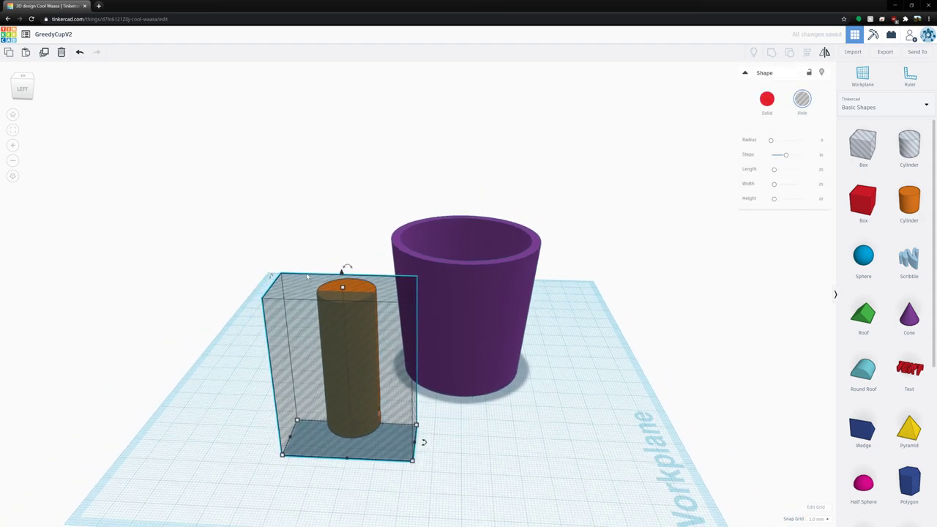
Regroup the hole box with the column parts, examine the drain tube and bottom inlet in section, and undo the grouping
{"action": "key", "text": "ctrl+a"}
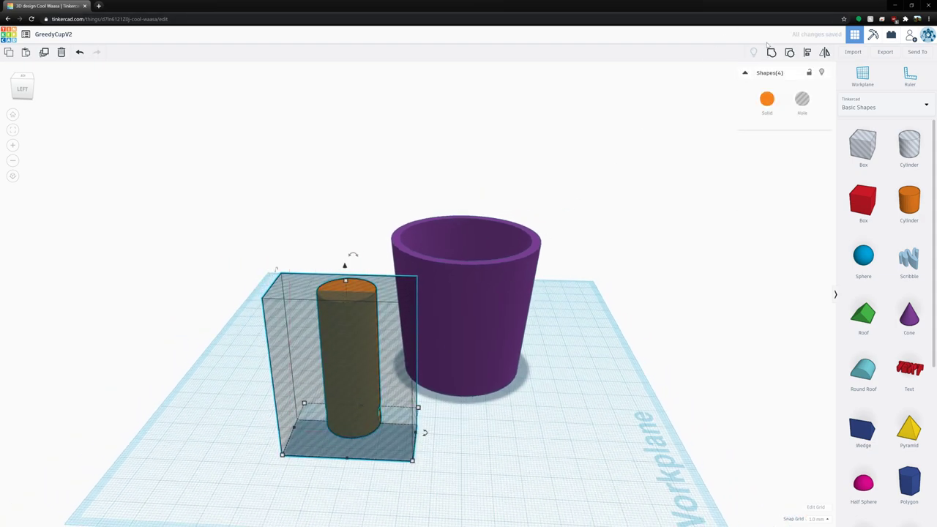
{"action": "left_click", "coordinate": [771, 52]}
{"action": "scroll", "coordinate": [283, 372], "scroll_direction": "up", "scroll_amount": 3}
{"action": "right_click_drag", "start_coordinate": [283, 372], "coordinate": [311, 392]}
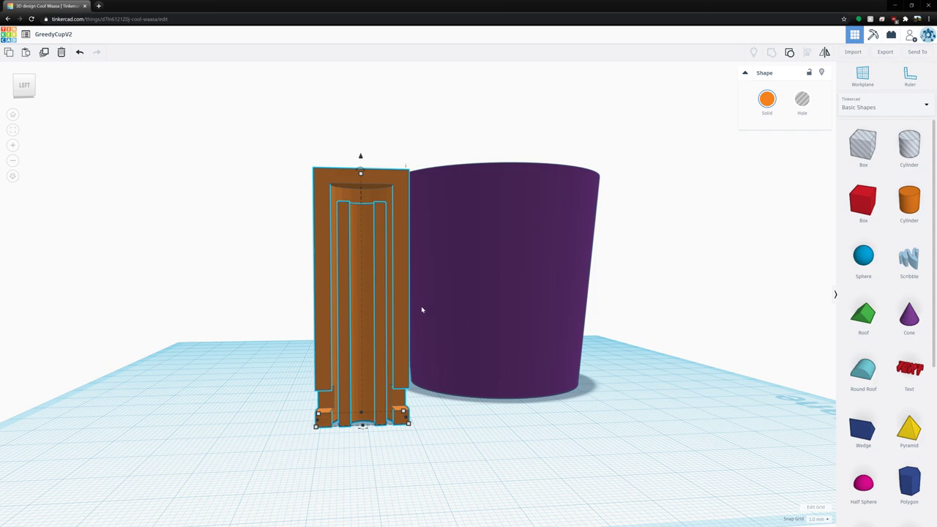
{"action": "right_click_drag", "start_coordinate": [419, 314], "coordinate": [409, 433]}
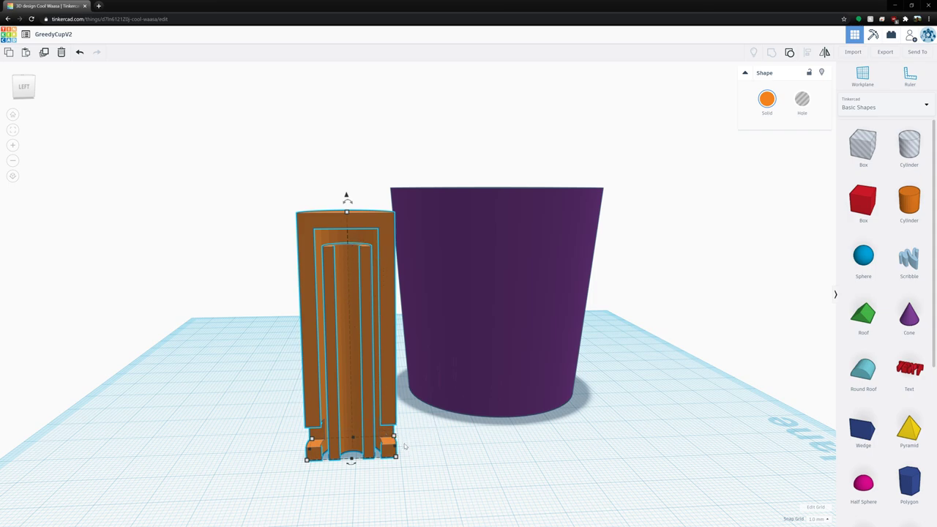
{"action": "right_click_drag", "start_coordinate": [404, 442], "coordinate": [371, 304]}
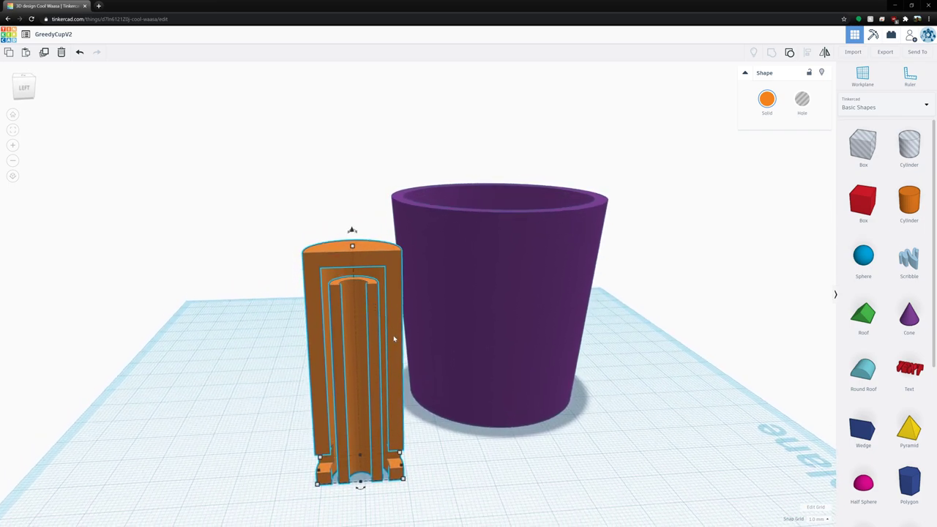
{"action": "right_click_drag", "start_coordinate": [396, 343], "coordinate": [389, 357]}
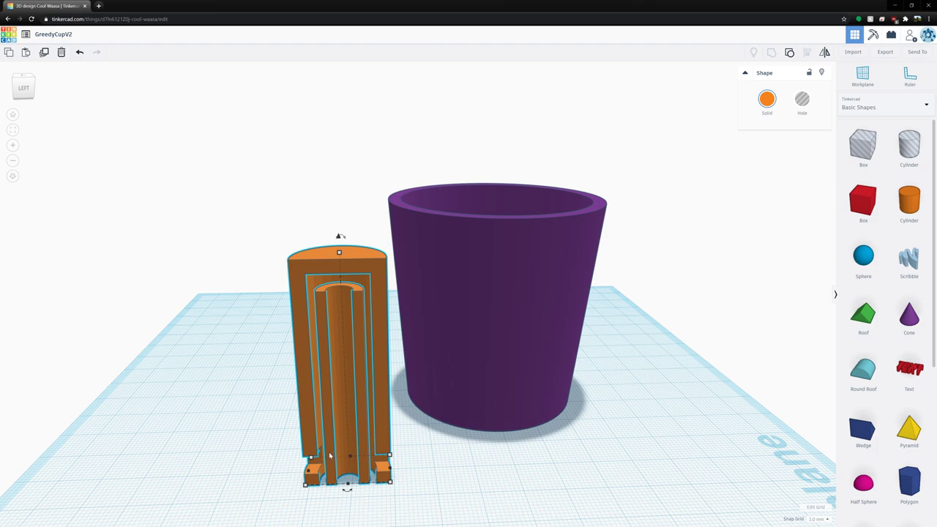
{"action": "left_click", "coordinate": [410, 479]}
{"action": "right_click_drag", "start_coordinate": [410, 479], "coordinate": [425, 458]}
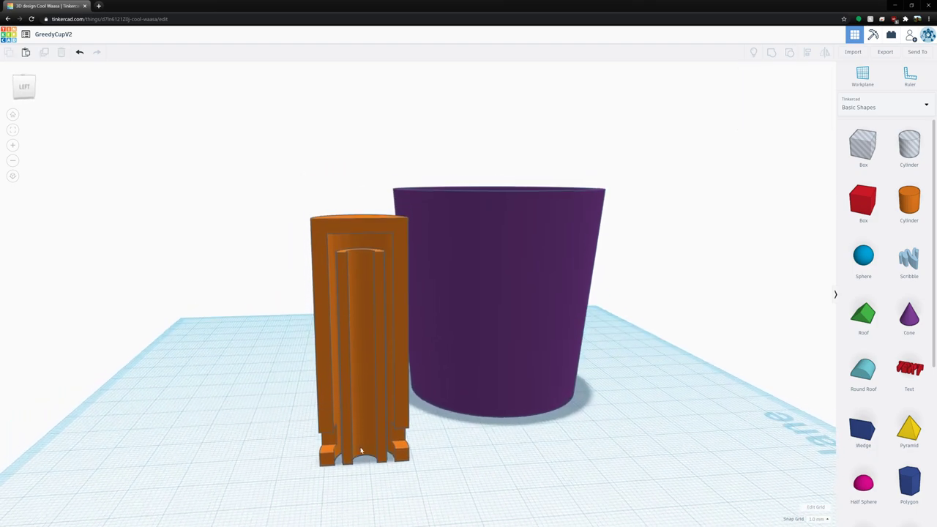
{"action": "right_click_drag", "start_coordinate": [361, 454], "coordinate": [362, 458]}
{"action": "right_click_drag", "start_coordinate": [457, 446], "coordinate": [417, 479]}
{"action": "scroll", "coordinate": [443, 458], "scroll_direction": "down", "scroll_amount": 3}
{"action": "key", "text": "ctrl+z"}
{"action": "key", "text": "ctrl+z"}
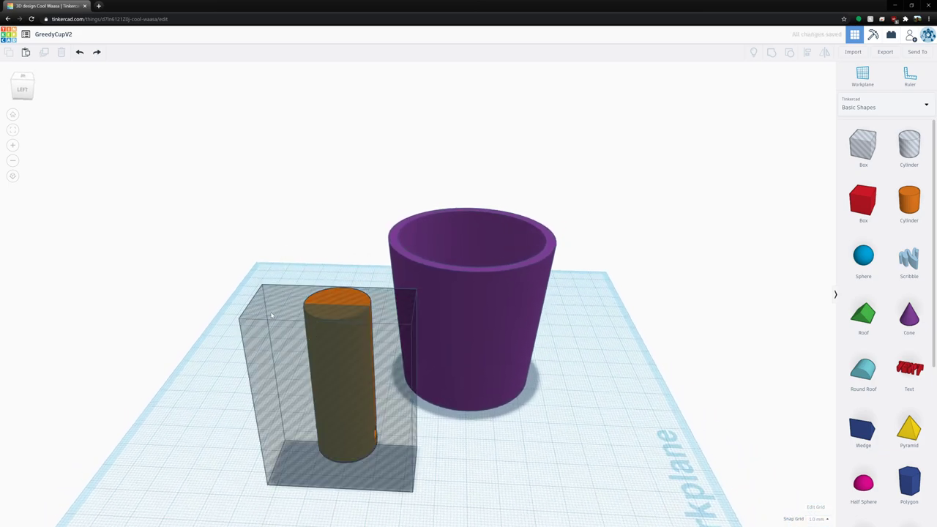
Delete the hole box and move the column with its inner tube and hole into the centre of the cup
{"action": "left_click", "coordinate": [271, 314]}
{"action": "key", "text": "Delete"}
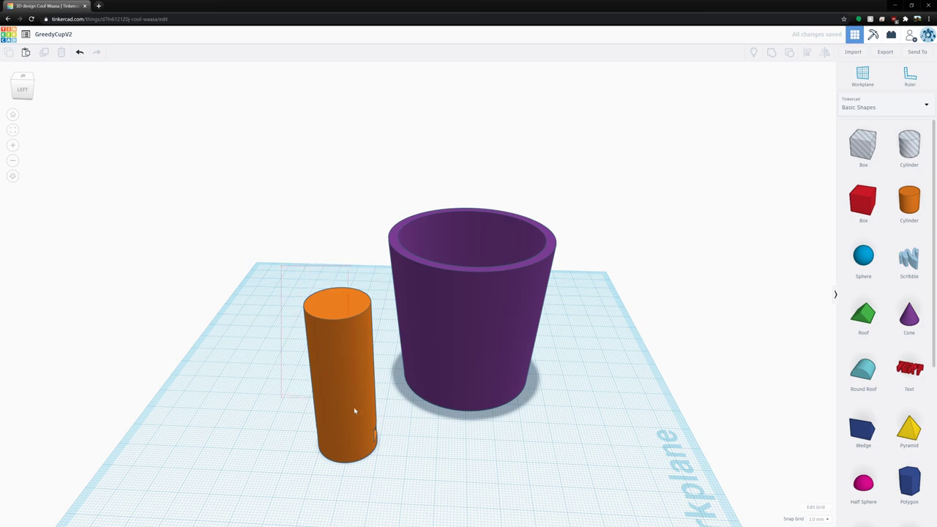
{"action": "left_click", "coordinate": [373, 445]}
{"action": "right_click_drag", "start_coordinate": [375, 447], "coordinate": [409, 464]}
{"action": "key", "text": "Up"}
{"action": "key", "text": "Up"}
{"action": "key", "text": "Up"}
{"action": "key", "text": "Up"}
{"action": "key", "text": "Up"}
{"action": "key", "text": "Up"}
{"action": "key", "text": "Up"}
{"action": "key", "text": "Up"}
{"action": "key", "text": "Up"}
{"action": "key", "text": "Up"}
{"action": "key", "text": "Up"}
{"action": "key", "text": "Up"}
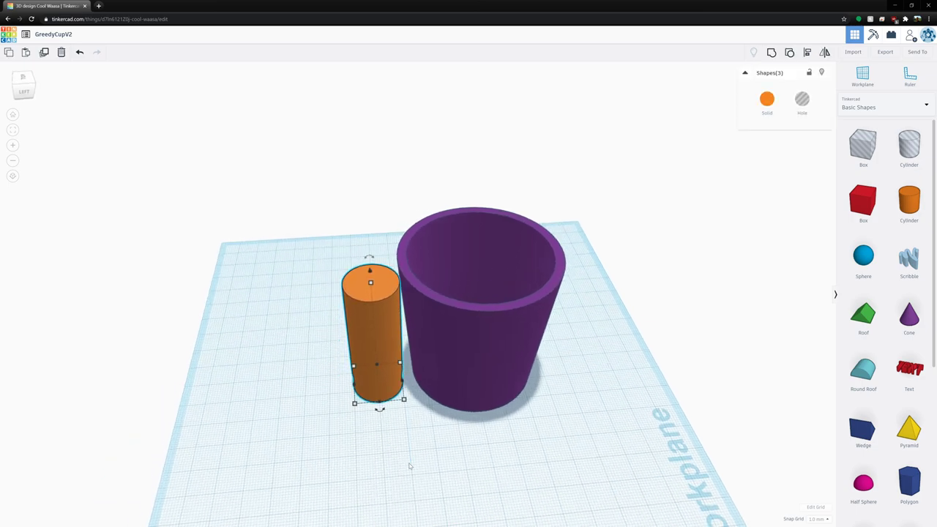
{"action": "key", "text": "Right"}
{"action": "key", "text": "Right"}
{"action": "key", "text": "Right"}
{"action": "key", "text": "Right"}
{"action": "key", "text": "Right"}
{"action": "key", "text": "Right"}
{"action": "key", "text": "Right"}
{"action": "key", "text": "Right"}
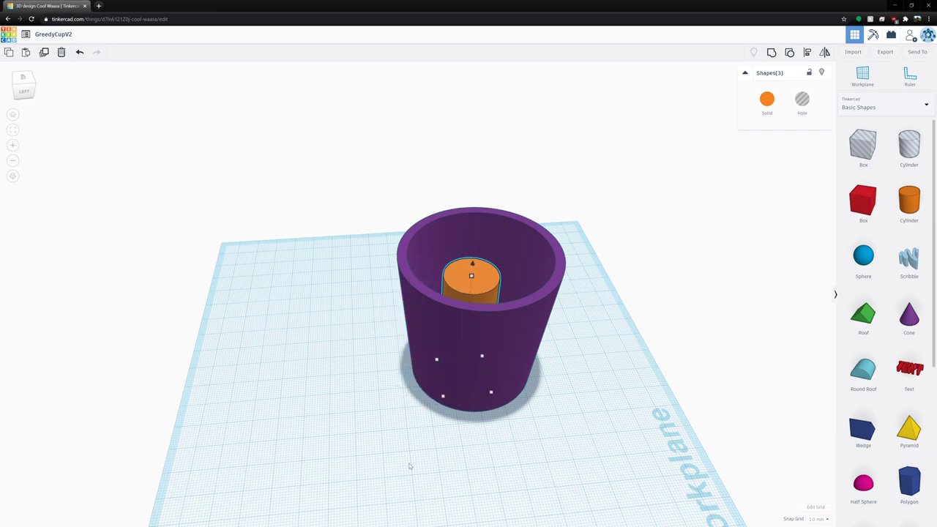
{"action": "key", "text": "Right"}
{"action": "right_click_drag", "start_coordinate": [486, 409], "coordinate": [511, 476]}
{"action": "key", "text": "Up"}
Group the cup with all the column parts into a single shape
{"action": "right_click_drag", "start_coordinate": [513, 460], "coordinate": [550, 358]}
{"action": "left_click", "coordinate": [573, 217]}
{"action": "left_click_drag", "start_coordinate": [381, 213], "coordinate": [523, 373]}
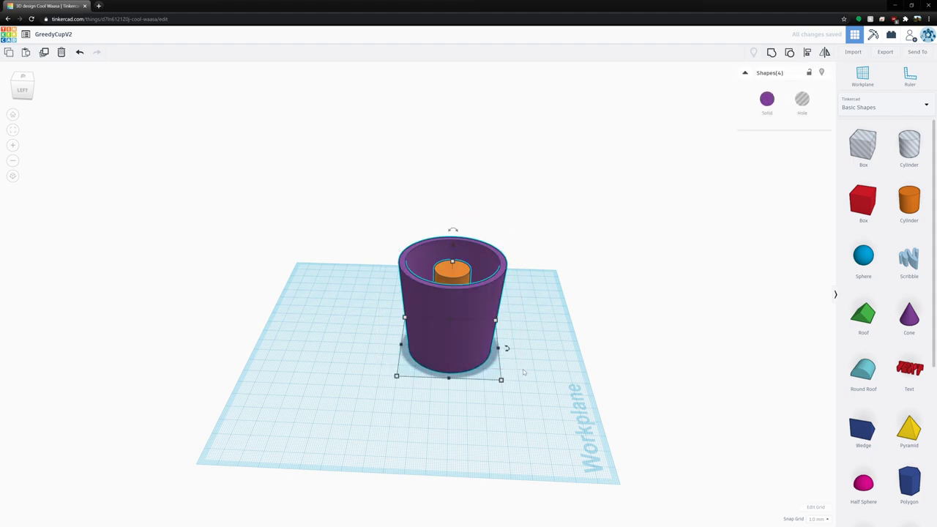
{"action": "left_click", "coordinate": [772, 52]}
{"action": "mouse_move", "coordinate": [553, 342]}
{"action": "right_mouse_down"}
{"action": "mouse_move", "coordinate": [555, 146]}
{"action": "mouse_move", "coordinate": [535, 161]}
{"action": "mouse_move", "coordinate": [563, 343]}
{"action": "right_mouse_up"}
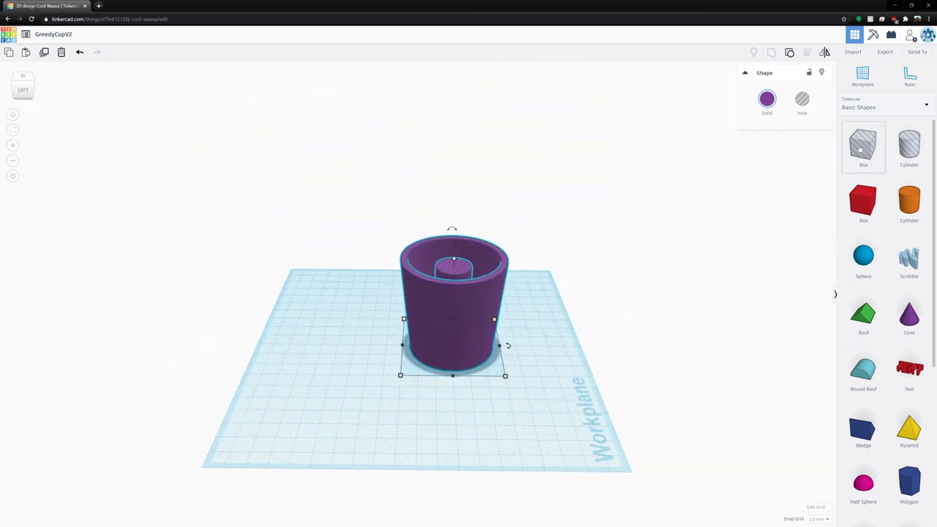
Cut away the cup's front half by grouping it with a hole box about 96 x 33 mm, stretched over the cup's height
{"action": "left_click_drag", "start_coordinate": [863, 144], "coordinate": [373, 381]}
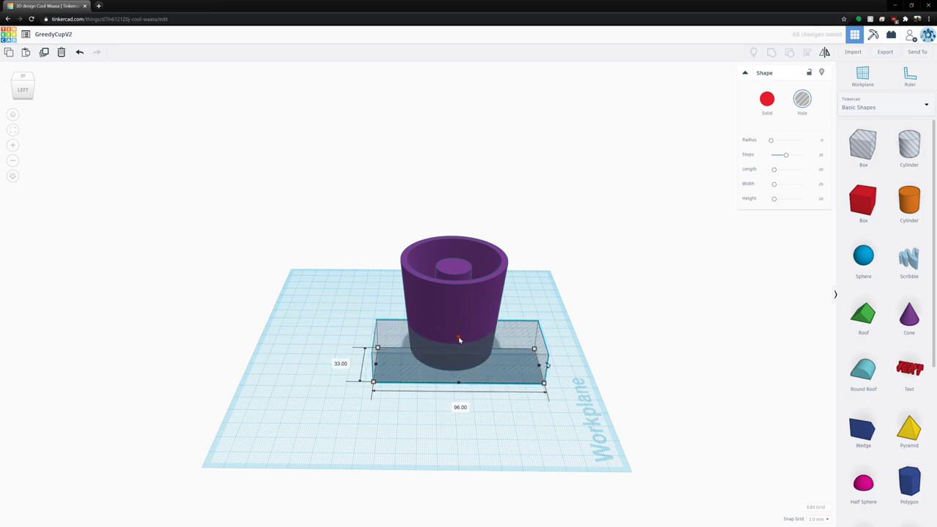
{"action": "left_click_drag", "start_coordinate": [459, 339], "coordinate": [472, 276]}
{"action": "left_click_drag", "start_coordinate": [355, 194], "coordinate": [537, 390]}
{"action": "left_click", "coordinate": [772, 54]}
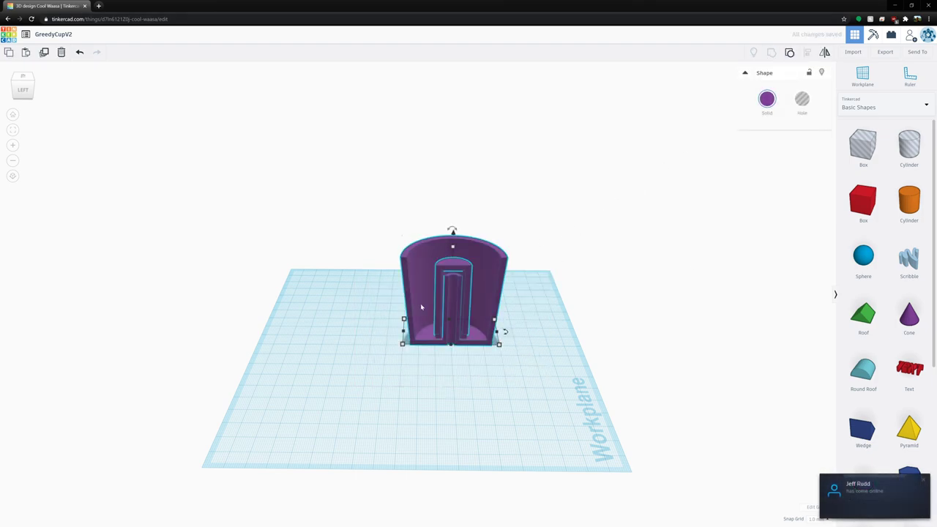
Examine the sectioned cup's column, drain tube, side inlets and bottom drain opening from several angles
{"action": "scroll", "coordinate": [505, 366], "scroll_direction": "up", "scroll_amount": 3}
{"action": "right_click_drag", "start_coordinate": [505, 366], "coordinate": [500, 330]}
{"action": "scroll", "coordinate": [429, 342], "scroll_direction": "up", "scroll_amount": 1}
{"action": "scroll", "coordinate": [434, 334], "scroll_direction": "up", "scroll_amount": 1}
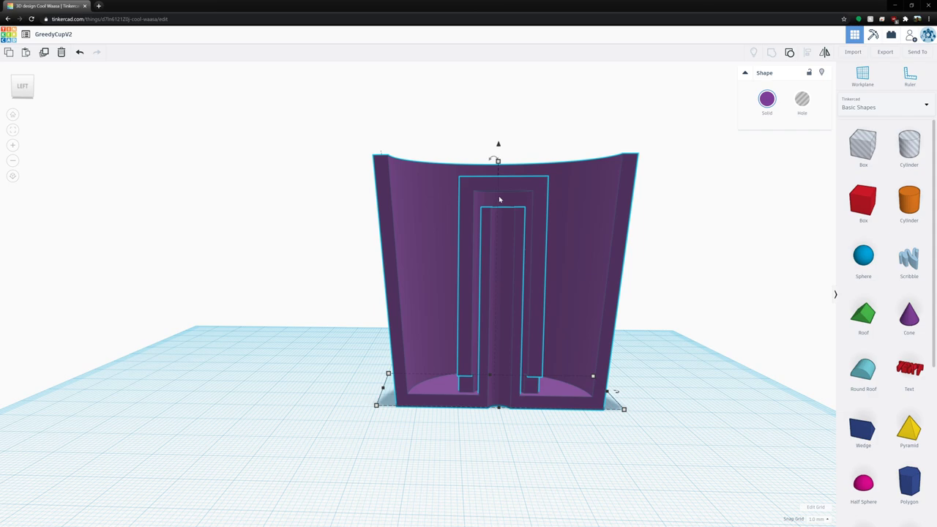
{"action": "left_click", "coordinate": [504, 425]}
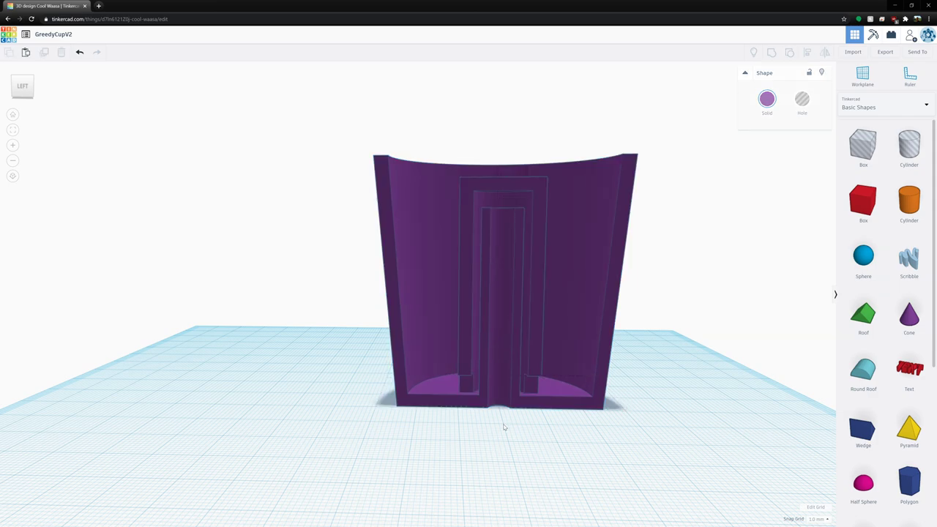
{"action": "right_click_drag", "start_coordinate": [504, 426], "coordinate": [464, 404]}
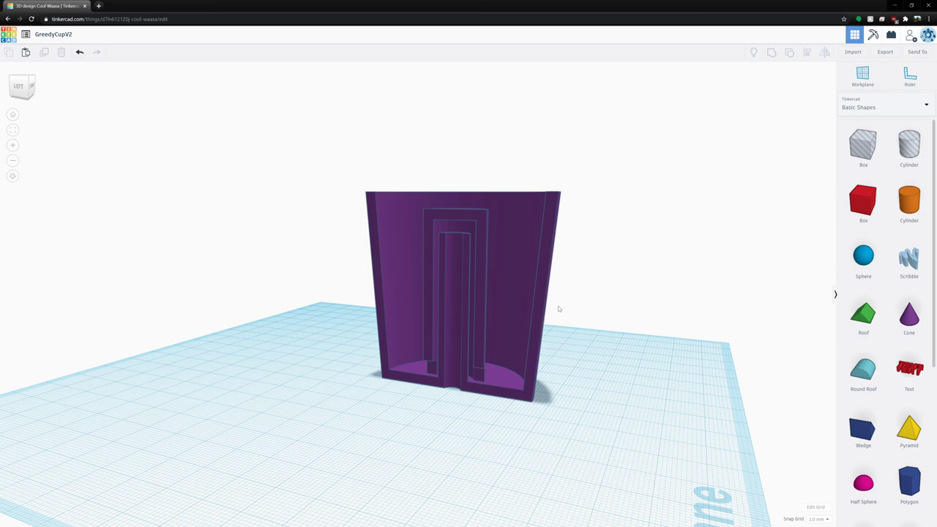
{"action": "right_click_drag", "start_coordinate": [503, 437], "coordinate": [502, 283]}
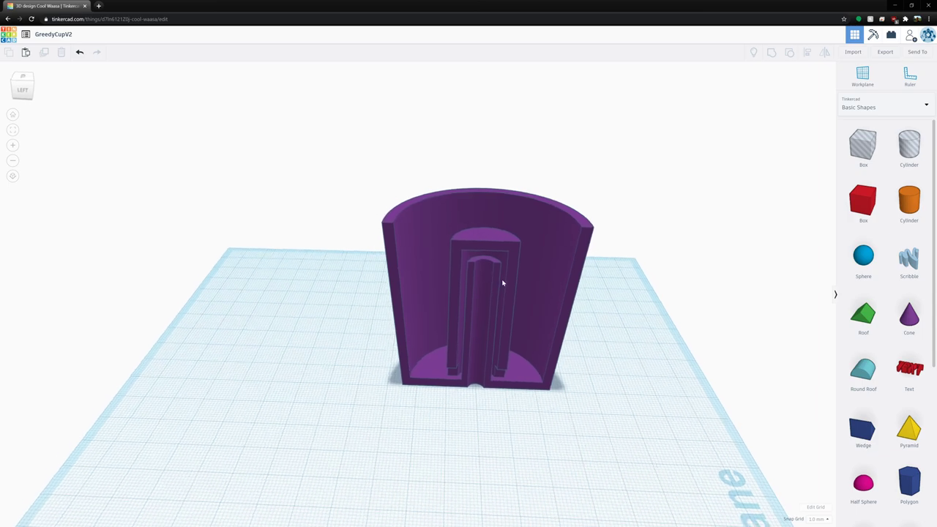
{"action": "right_click_drag", "start_coordinate": [597, 353], "coordinate": [617, 364]}
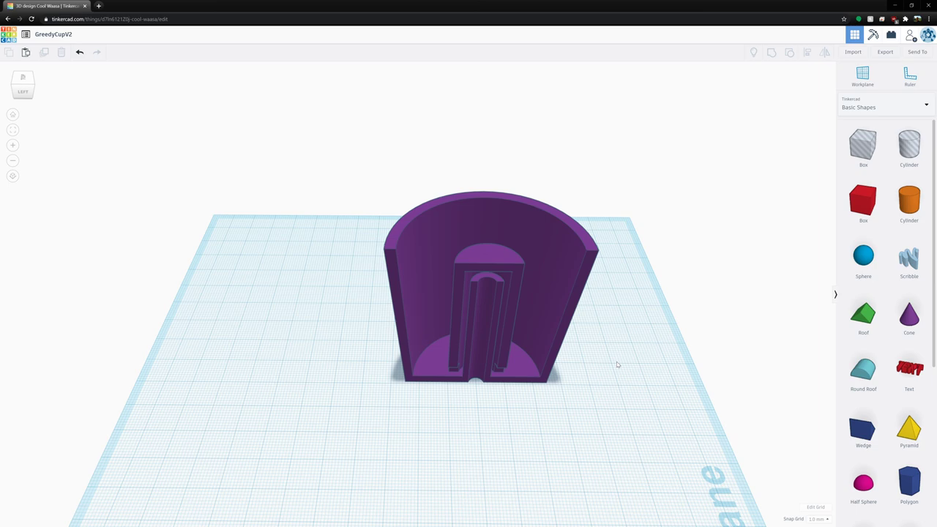
{"action": "right_click_drag", "start_coordinate": [617, 365], "coordinate": [603, 335]}
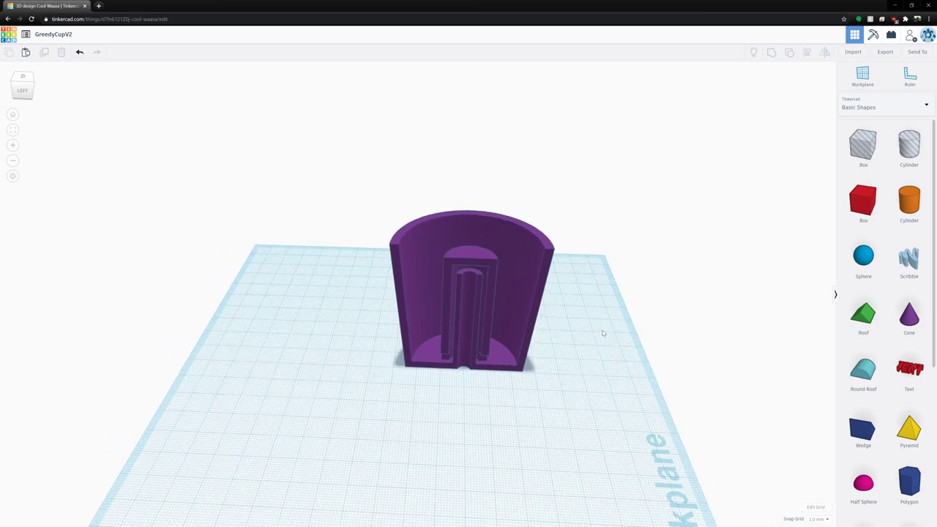
Undo the sectioning group and delete the hole box to restore the whole cup
{"action": "key", "text": "ctrl+z"}
{"action": "left_click", "coordinate": [609, 349]}
{"action": "key", "text": "Delete"}
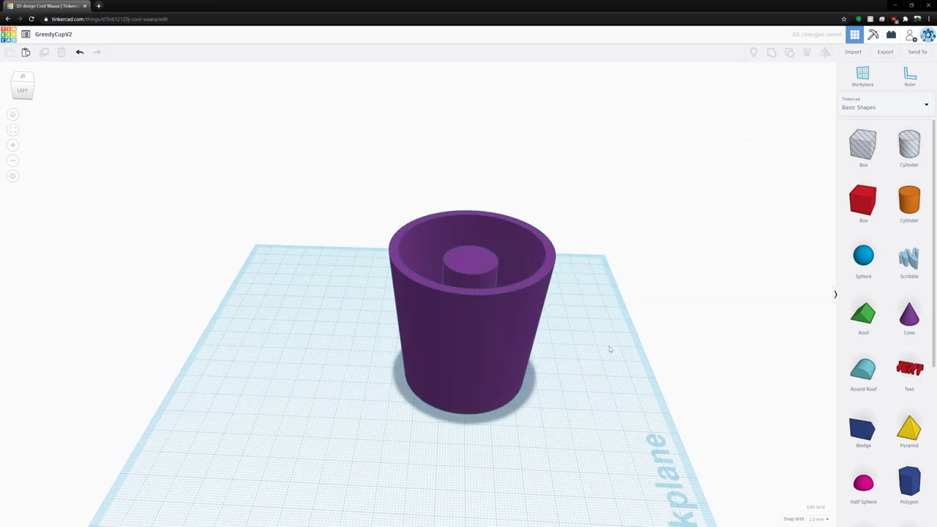
{"action": "right_click_drag", "start_coordinate": [611, 345], "coordinate": [528, 316]}
{"action": "scroll", "coordinate": [514, 391], "scroll_direction": "up", "scroll_amount": 4}
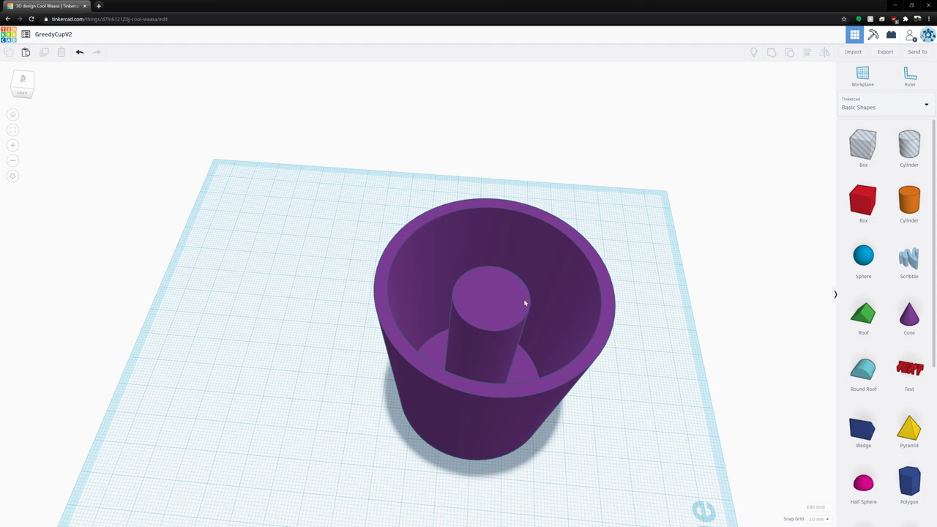
{"action": "right_click_drag", "start_coordinate": [531, 285], "coordinate": [476, 360]}
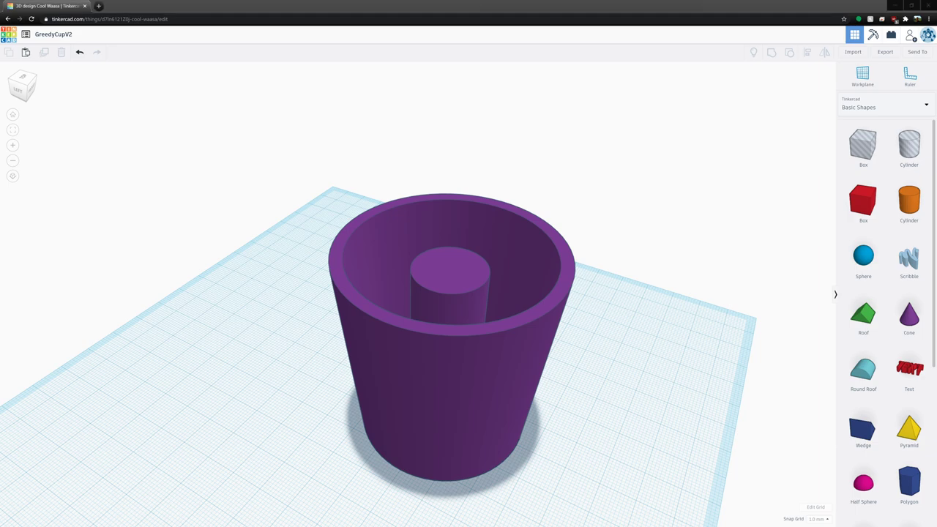
Switch to PrusaSlicer, maximize its window and examine the sliced cup's column and drain tube in the layer preview
{"action": "left_click_drag", "start_coordinate": [0, 151], "coordinate": [616, 108]}
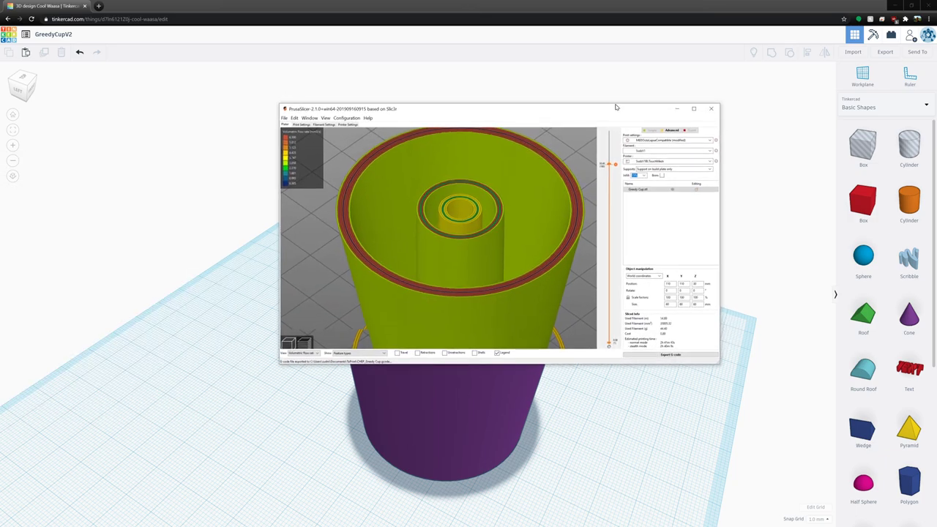
{"action": "left_click", "coordinate": [694, 109]}
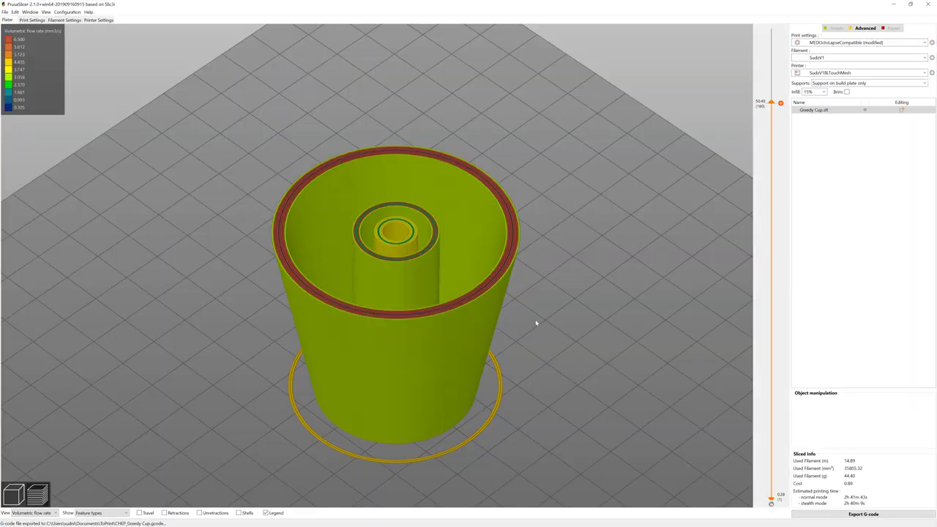
{"action": "left_click_drag", "start_coordinate": [537, 320], "coordinate": [521, 296]}
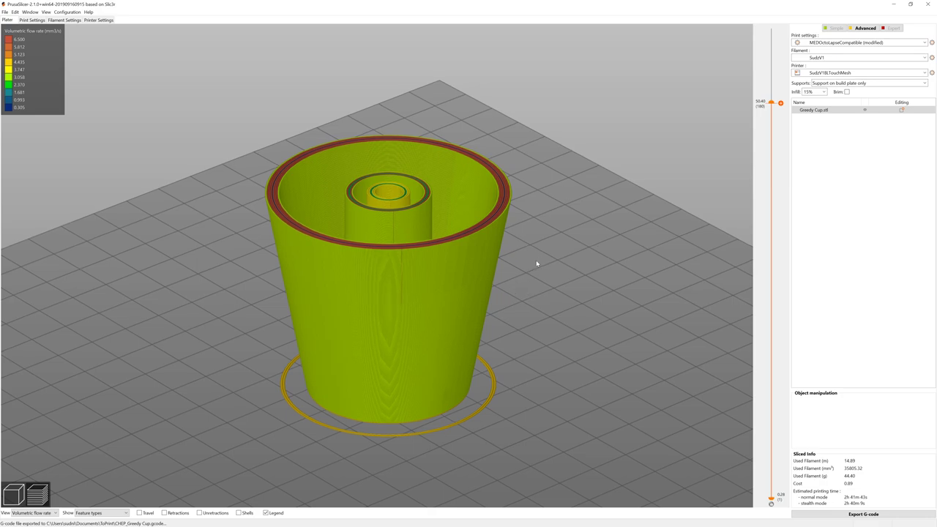
{"action": "left_click_drag", "start_coordinate": [550, 269], "coordinate": [635, 298]}
{"action": "middle_click_drag", "start_coordinate": [538, 280], "coordinate": [615, 305]}
{"action": "scroll", "coordinate": [510, 297], "scroll_direction": "up", "scroll_amount": 3}
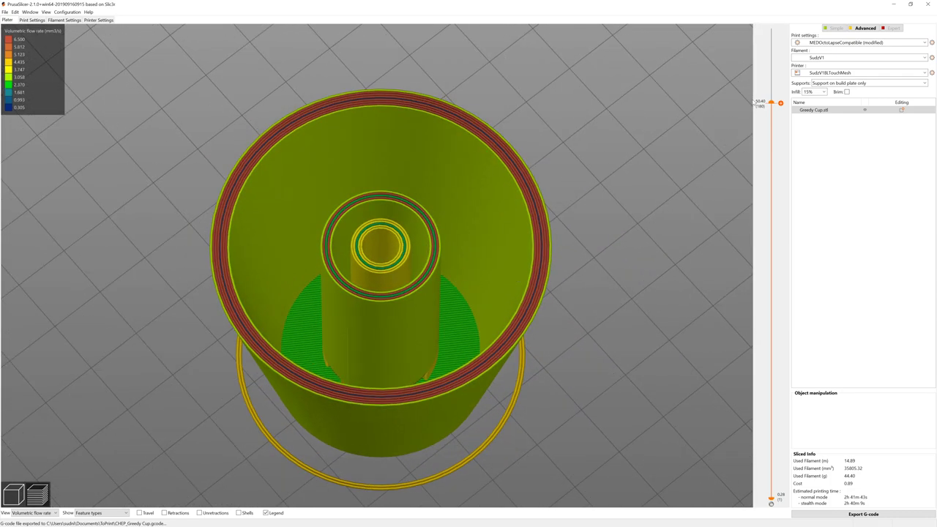
Raise the preview's upper layer limit to 56.28 mm to inspect the column cap, and on to the top layer at 59.92 mm
{"action": "left_click_drag", "start_coordinate": [772, 104], "coordinate": [746, 59]}
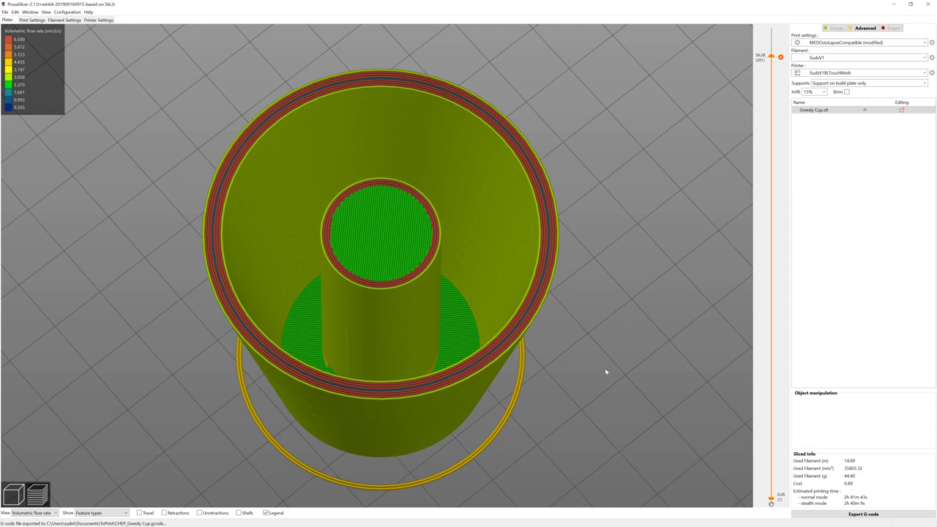
{"action": "mouse_move", "coordinate": [605, 371]}
{"action": "left_mouse_down"}
{"action": "mouse_move", "coordinate": [598, 374]}
{"action": "mouse_move", "coordinate": [601, 363]}
{"action": "left_mouse_up"}
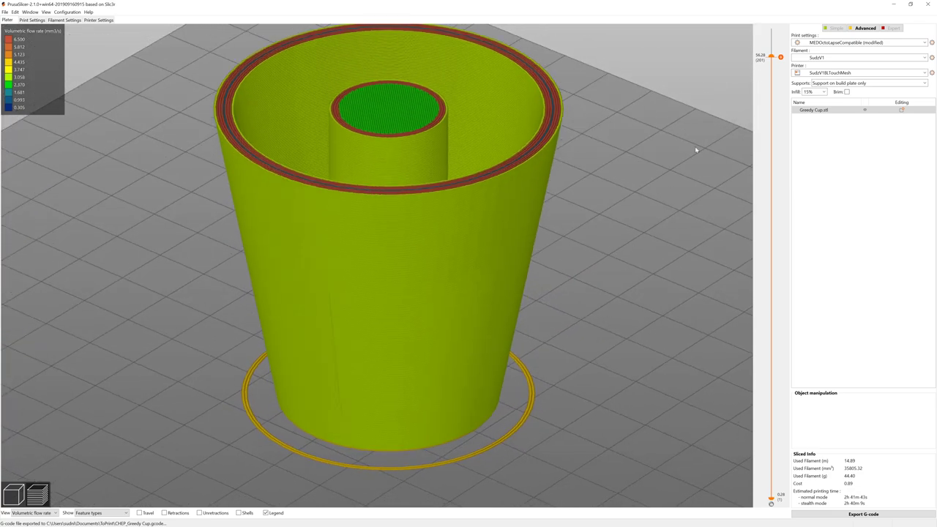
{"action": "left_click_drag", "start_coordinate": [770, 56], "coordinate": [771, 29]}
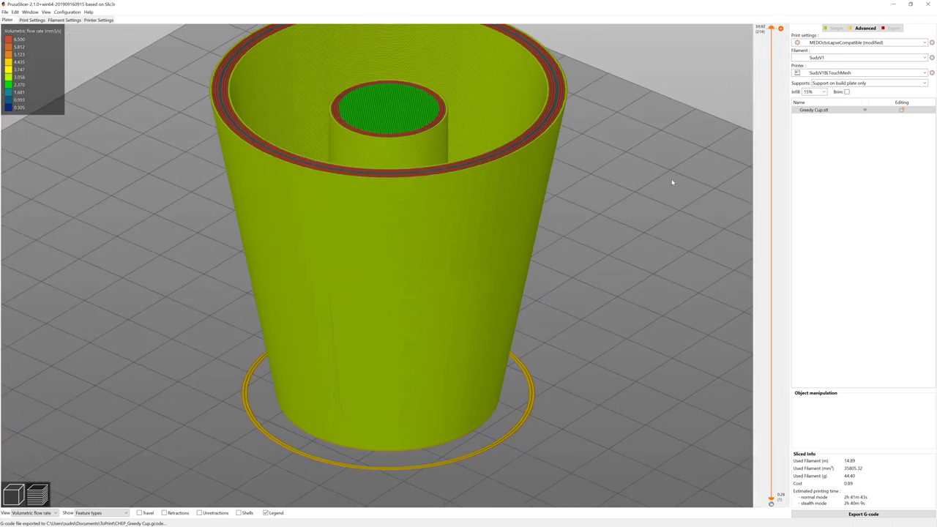
{"action": "scroll", "coordinate": [609, 199], "scroll_direction": "down", "scroll_amount": 3}
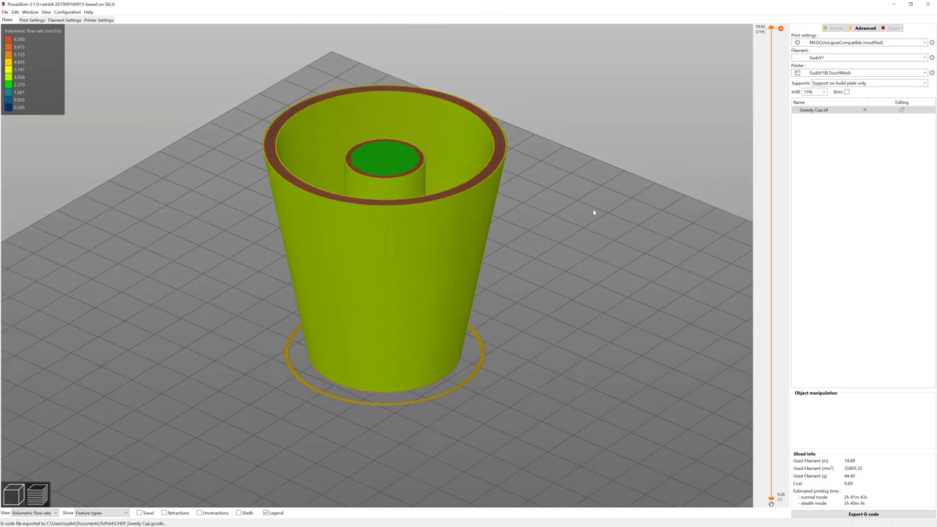
{"action": "scroll", "coordinate": [594, 210], "scroll_direction": "down", "scroll_amount": 2}
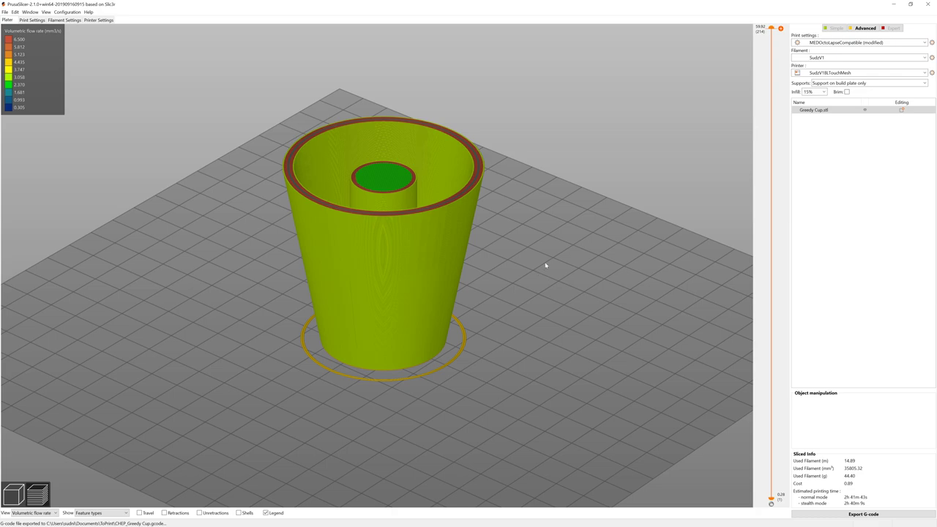